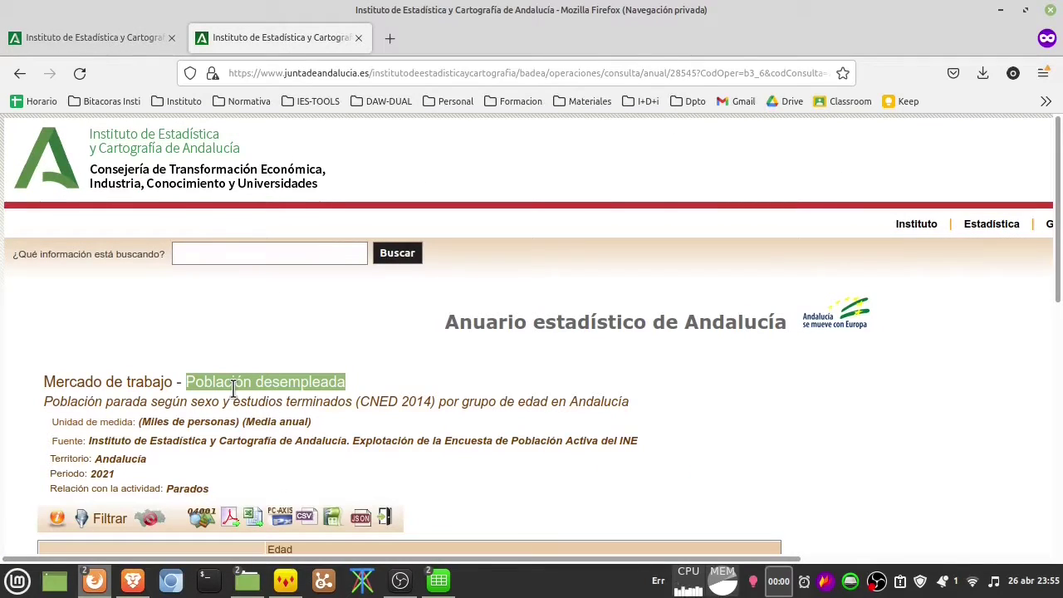
Export the unemployment table to OpenOffice format and switch to ieca_desempleados_segun_estudios_acabados_por_provincia_2021_ORIGINAL.ods in LibreOffice Calc.
scroll(327, 435, "down", 5)
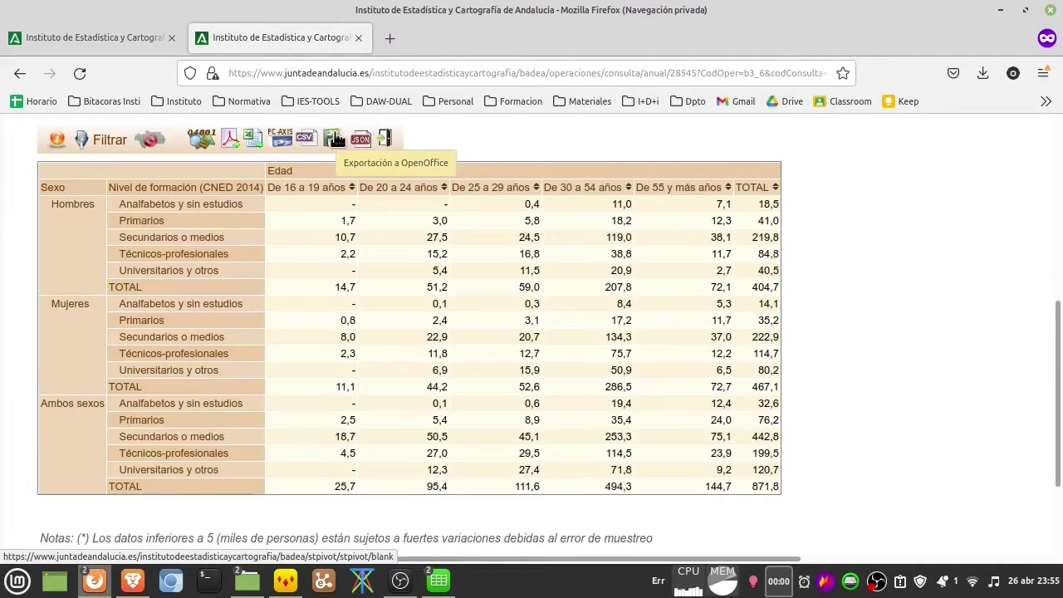
left_click(334, 141)
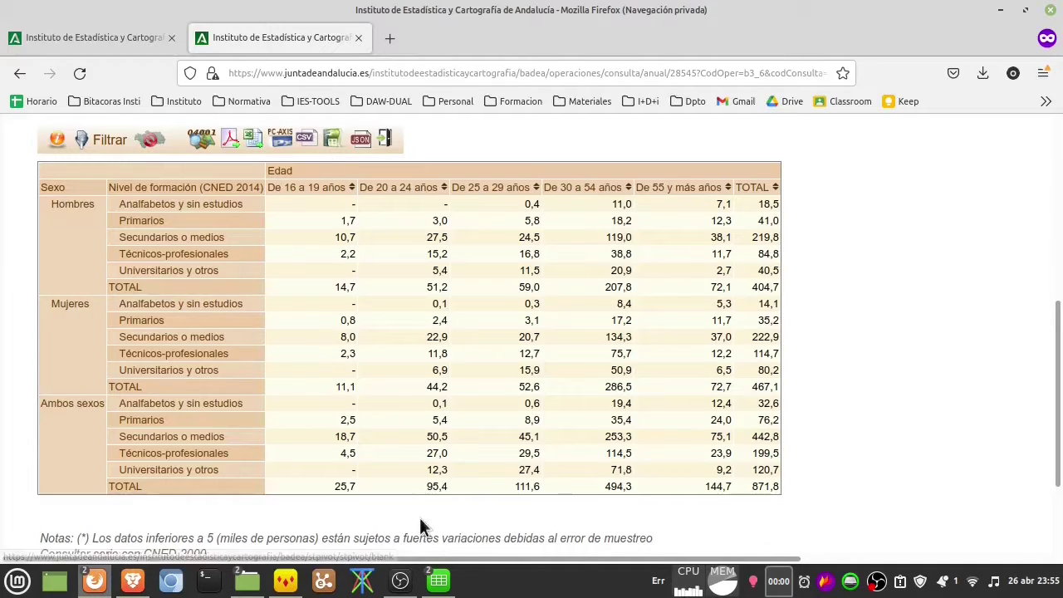
mouse_move(439, 580)
left_click(394, 529)
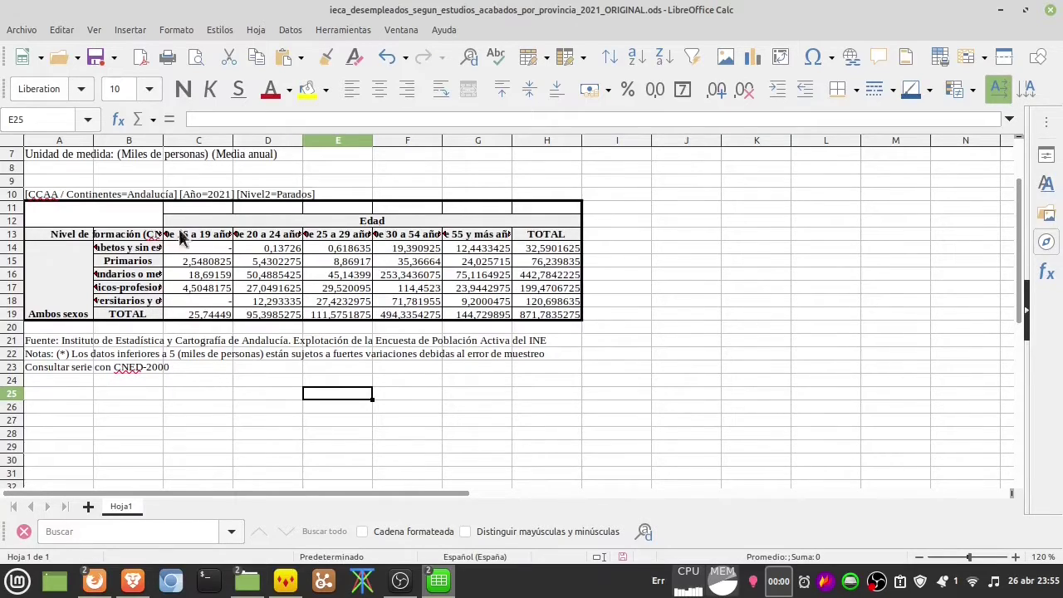
Wrap the text of header row 13 and fit column B's width to its contents.
left_click(12, 234)
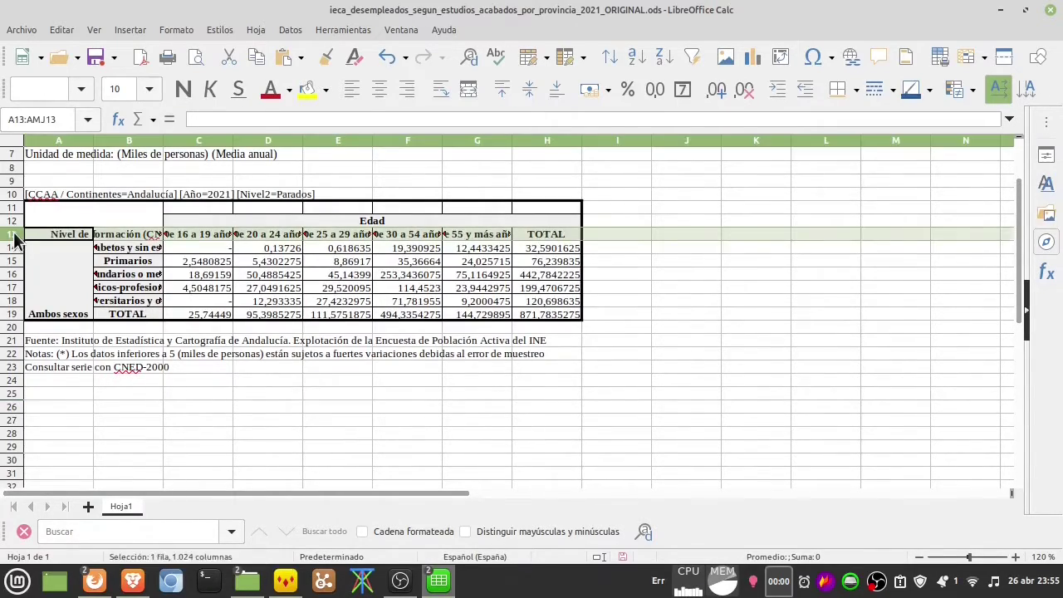
left_click(441, 88)
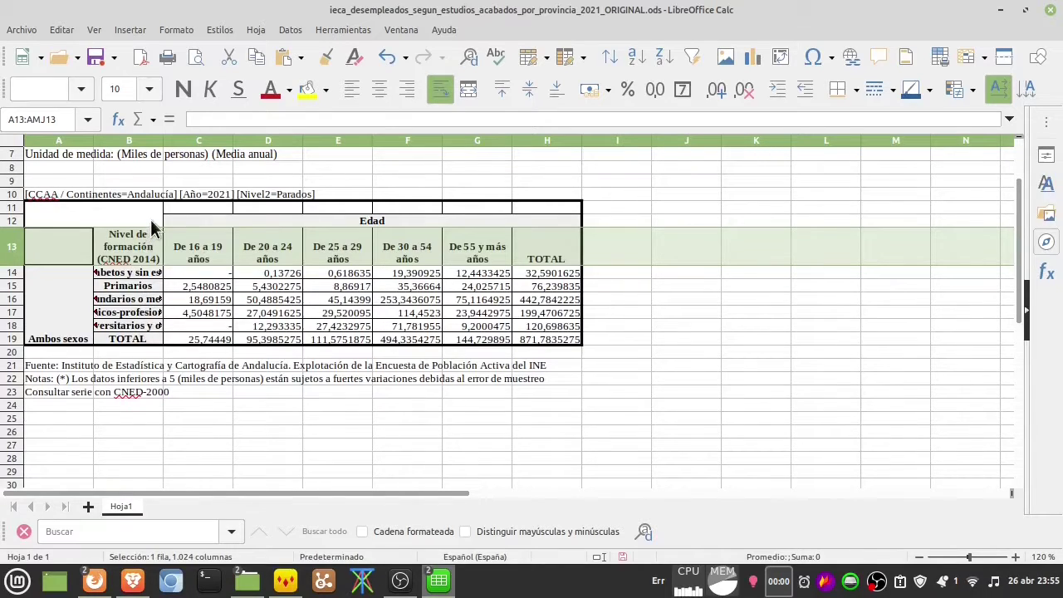
double_click(164, 139)
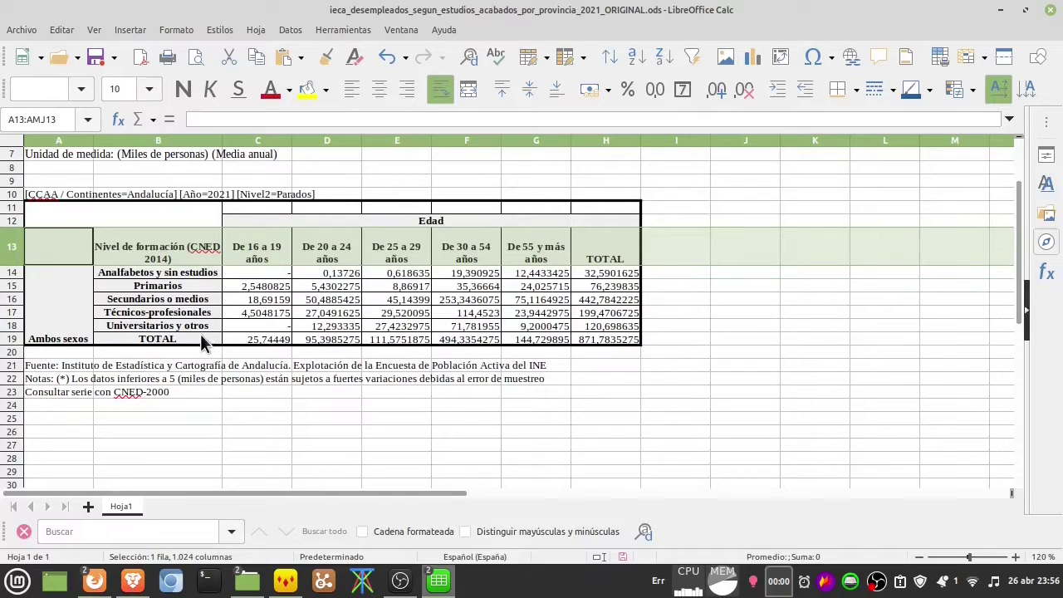
Enter "xr" in cell A13 and highlight "Miles de personas" within the unit-of-measure text in A7.
type("xr")
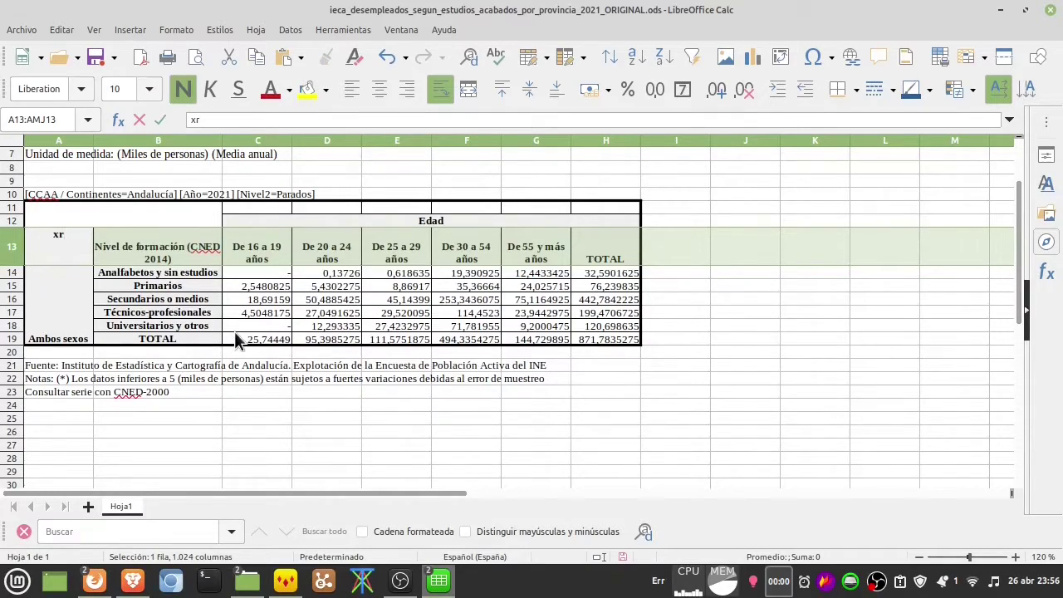
scroll(236, 339, "up", 1)
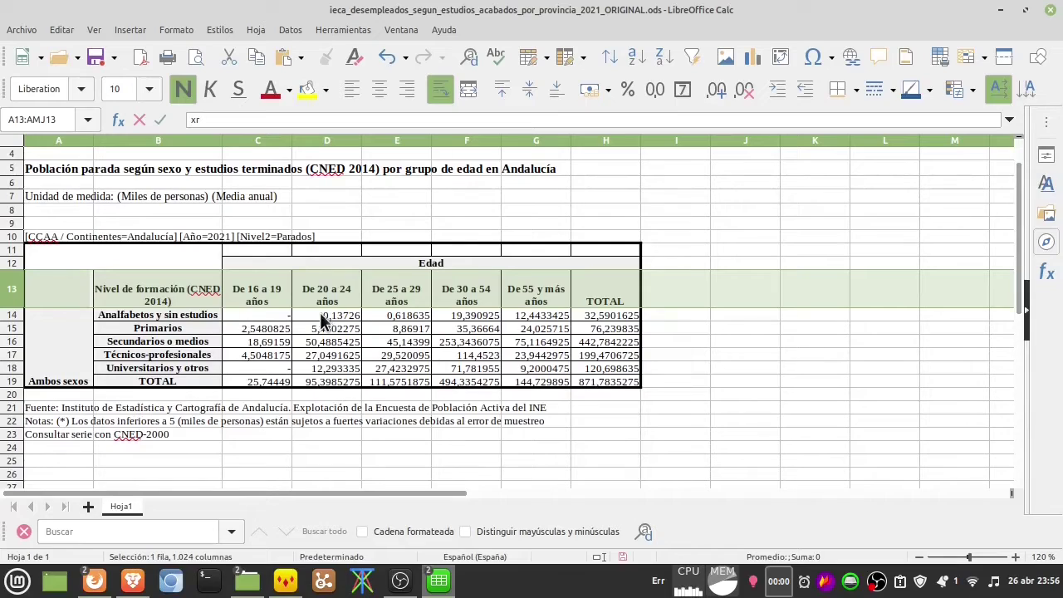
left_click(69, 195)
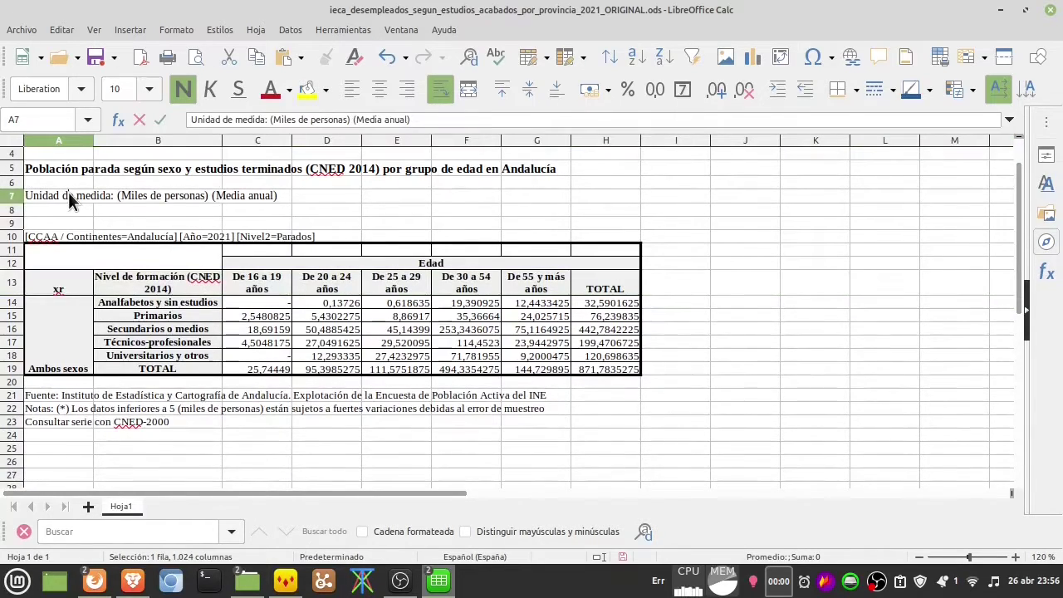
double_click(68, 192)
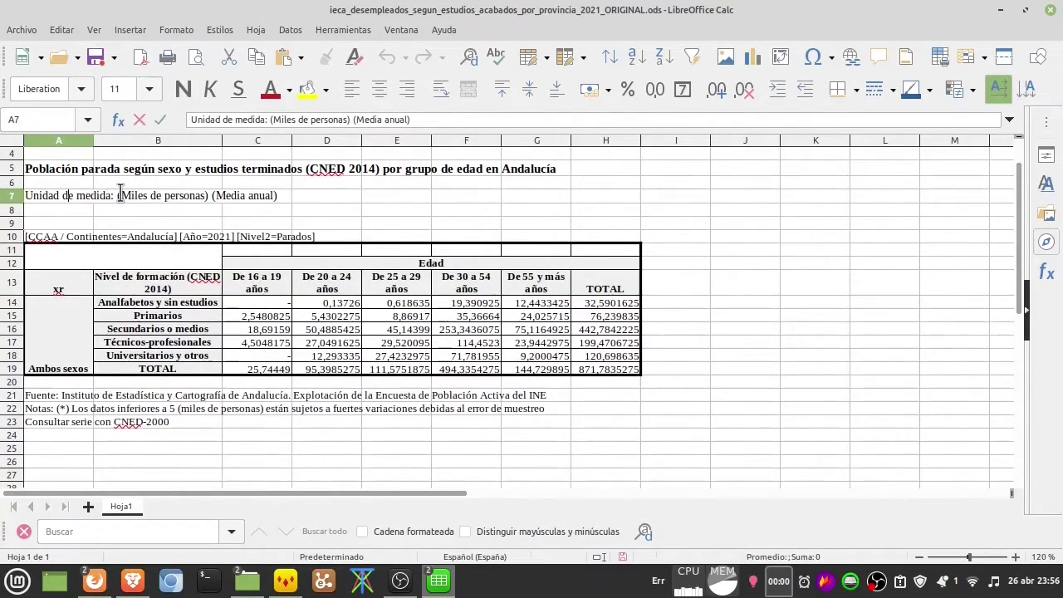
left_click_drag(121, 194, 198, 191)
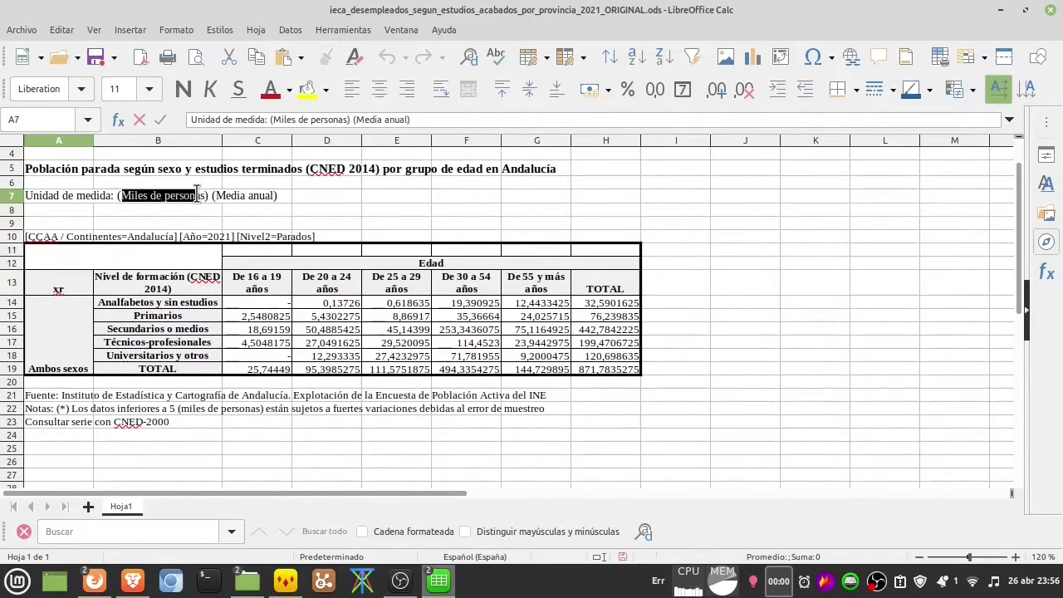
Format the values in C14:H19 as numbers with a thousands separator and three decimal places.
left_click(266, 300)
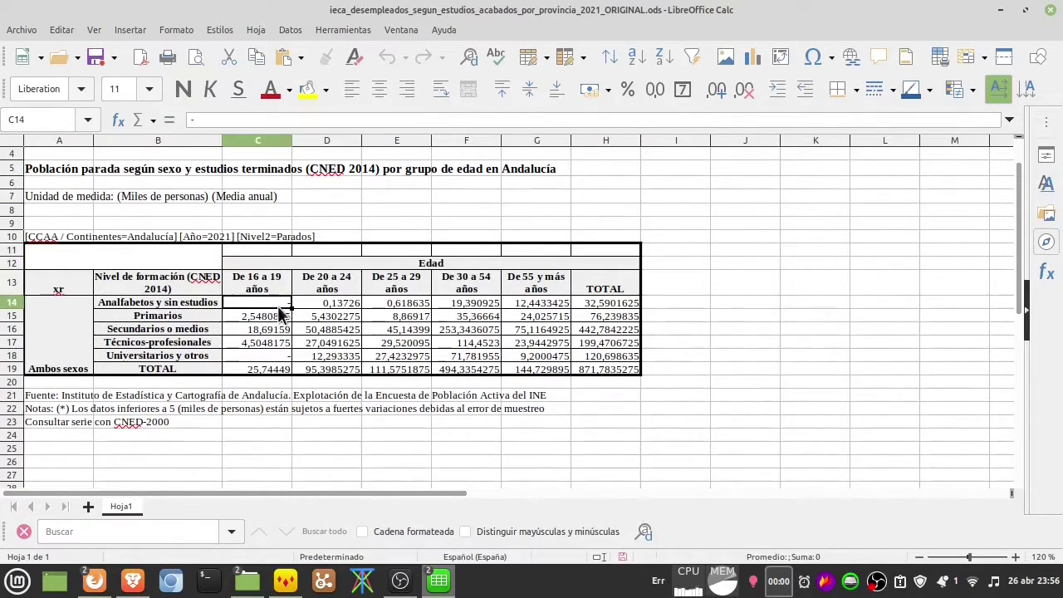
left_click(590, 365, "shift")
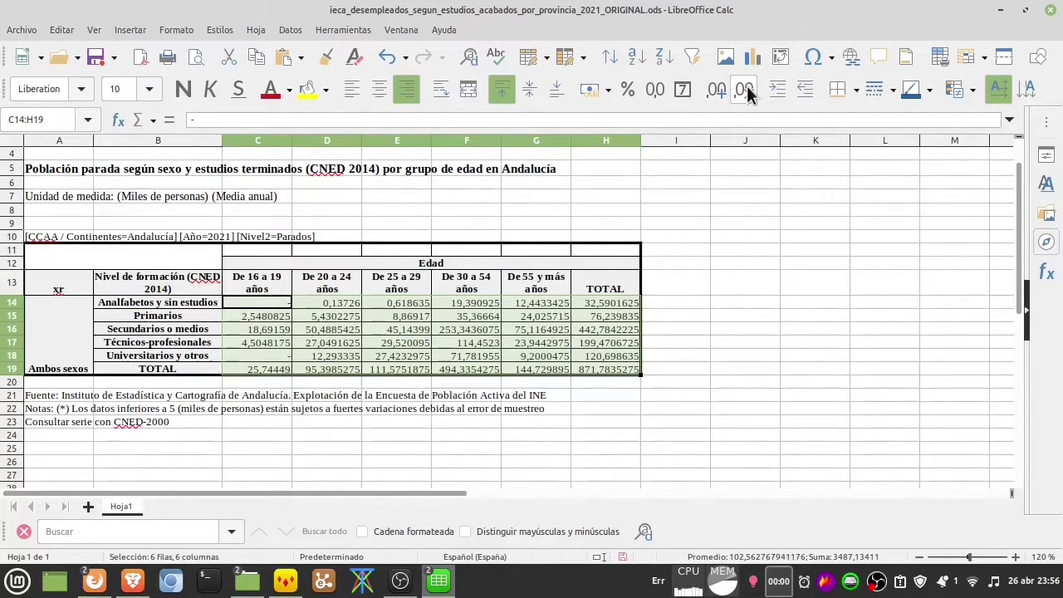
left_click(176, 30)
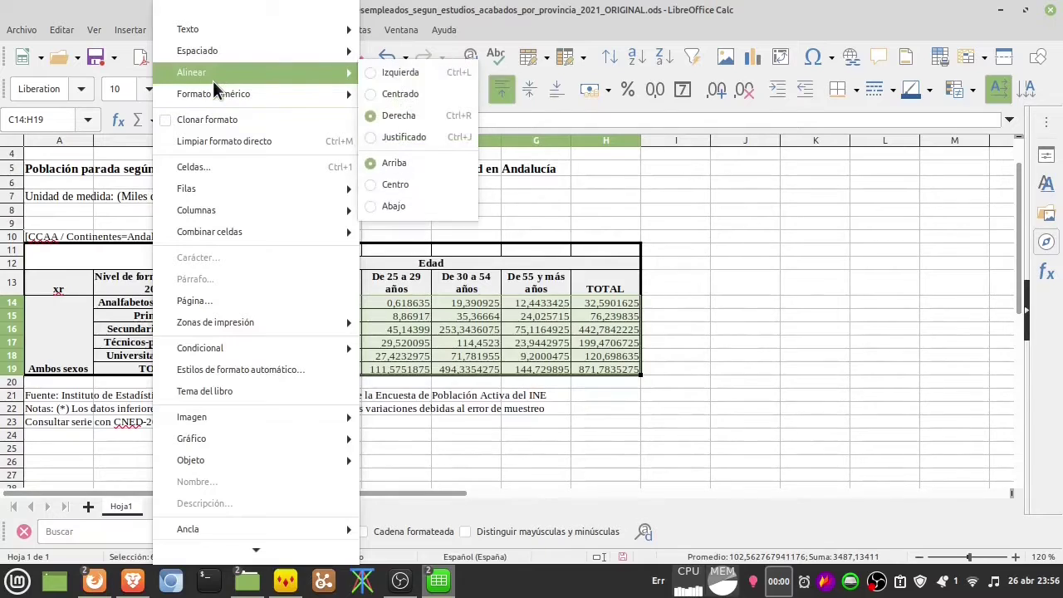
mouse_move(249, 94)
left_click(403, 113)
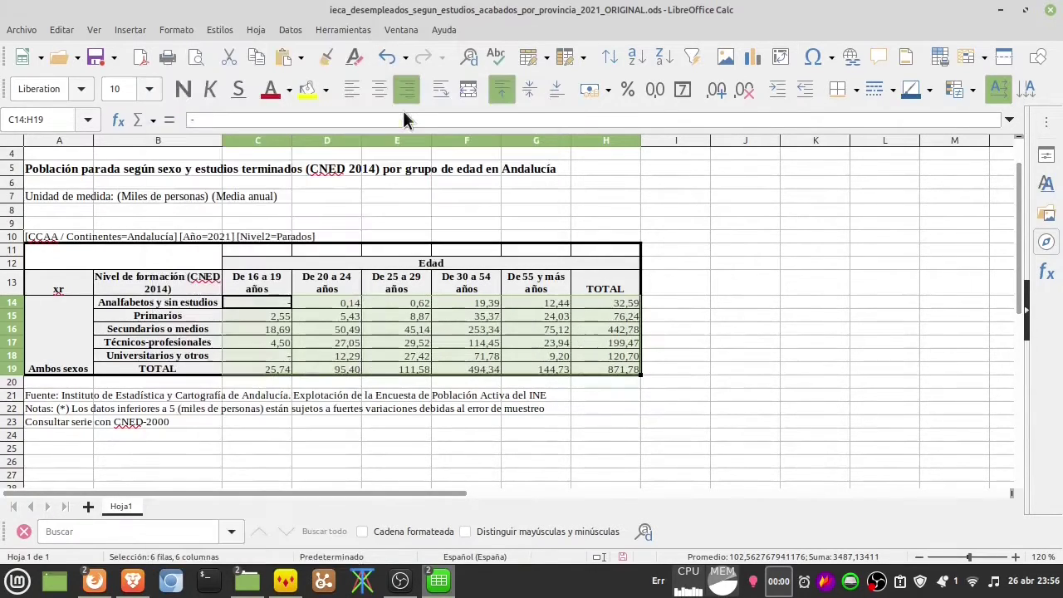
left_click(718, 88)
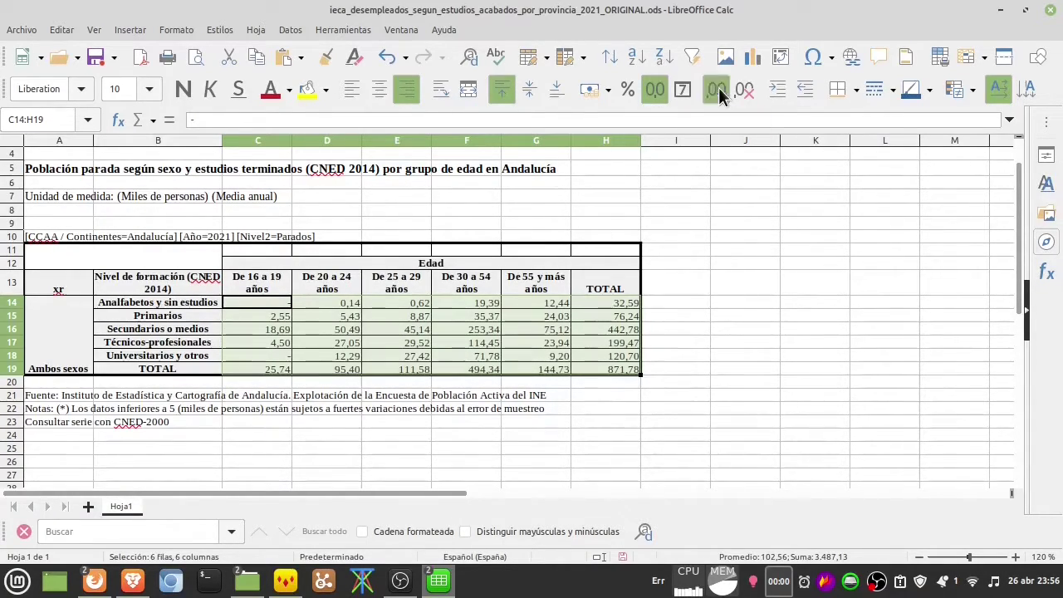
left_click(356, 393)
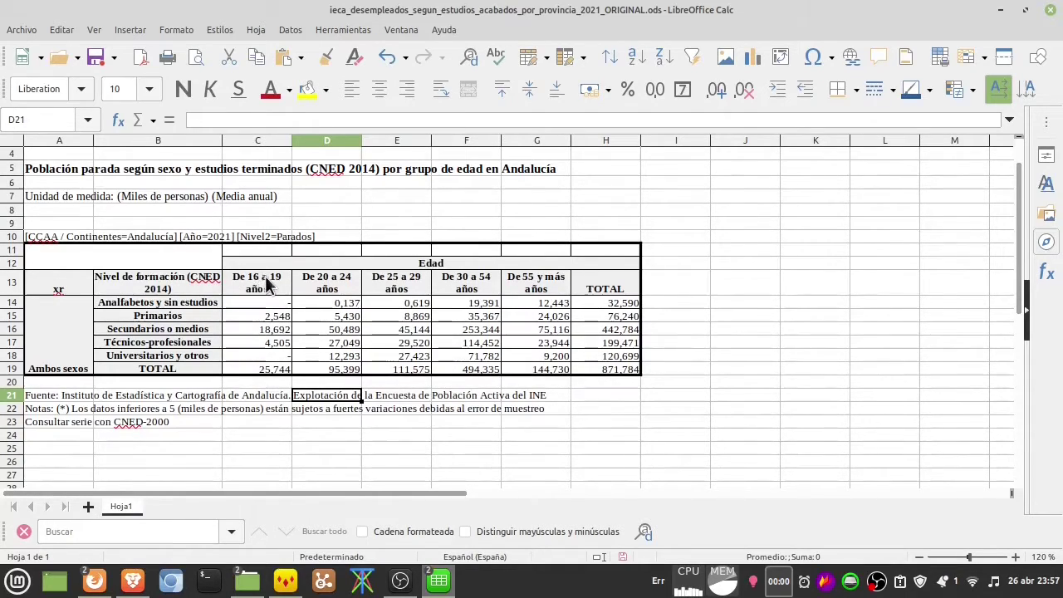
Select the whole table A11:H19 and copy it to the clipboard.
left_click(190, 319)
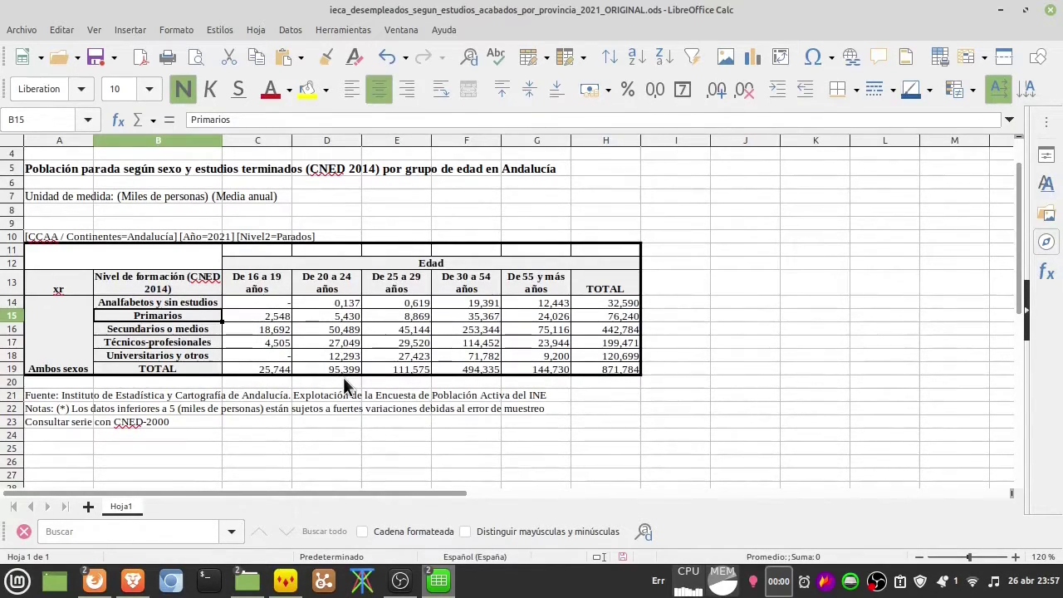
left_click(621, 368)
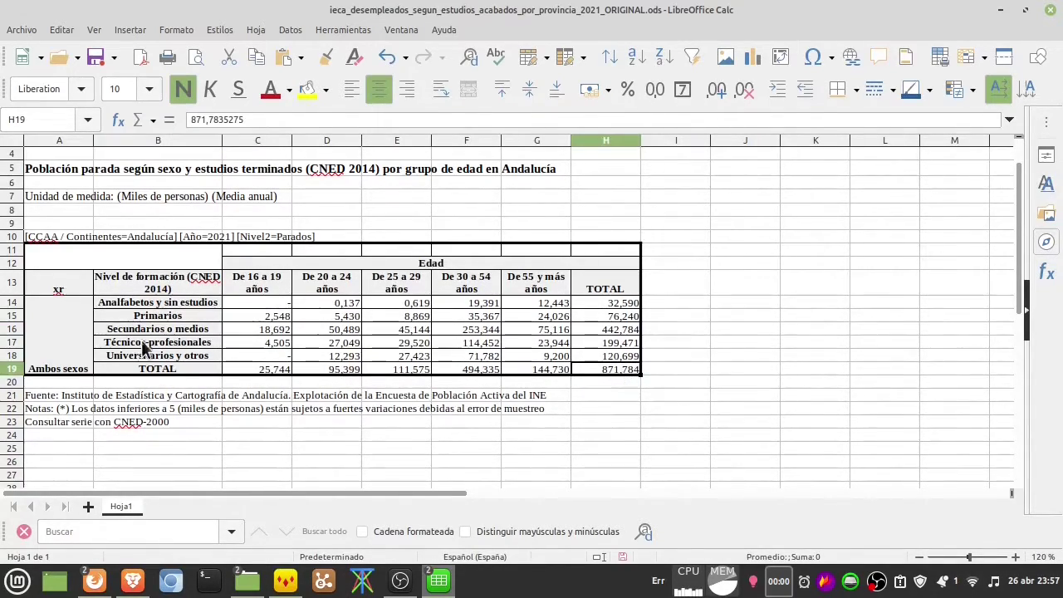
left_click(58, 246, "shift")
key("ctrl+c")
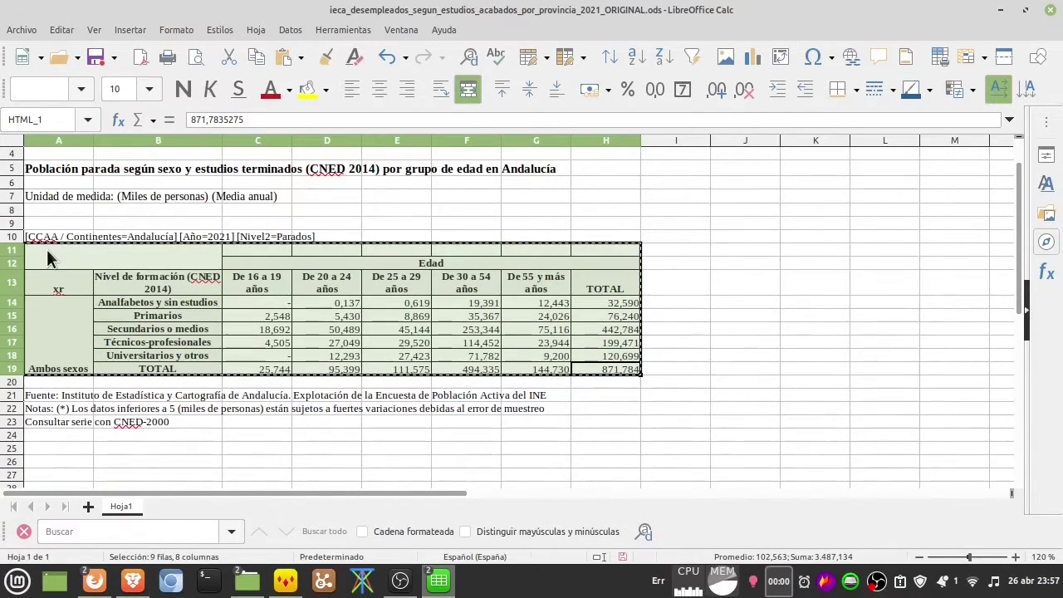
left_click(397, 329)
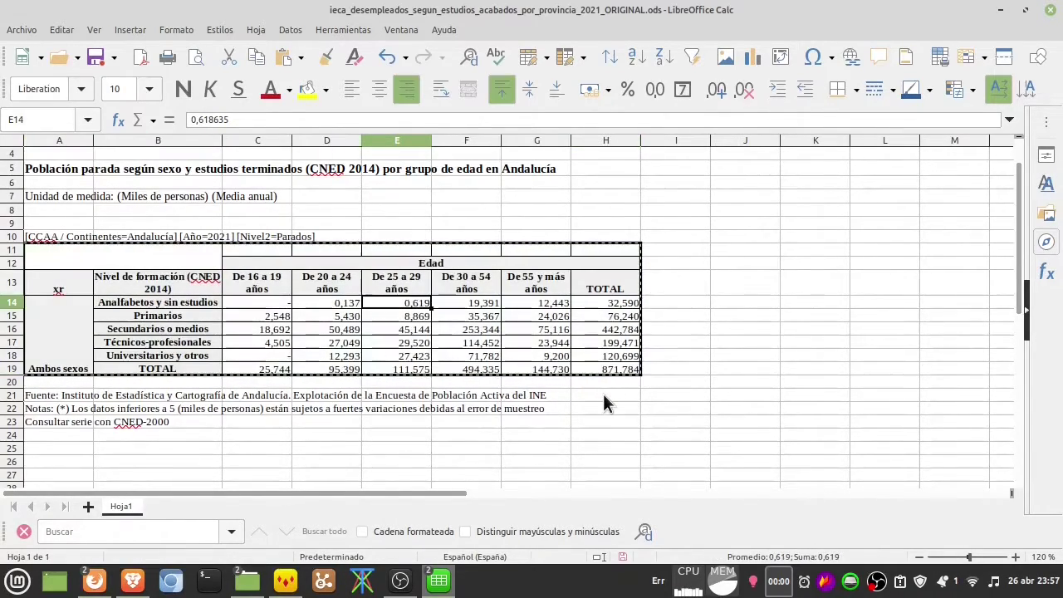
left_click(604, 395)
Copy the table A11:H19 and paste the duplicate below the notes, starting at cell A25.
left_click(602, 367)
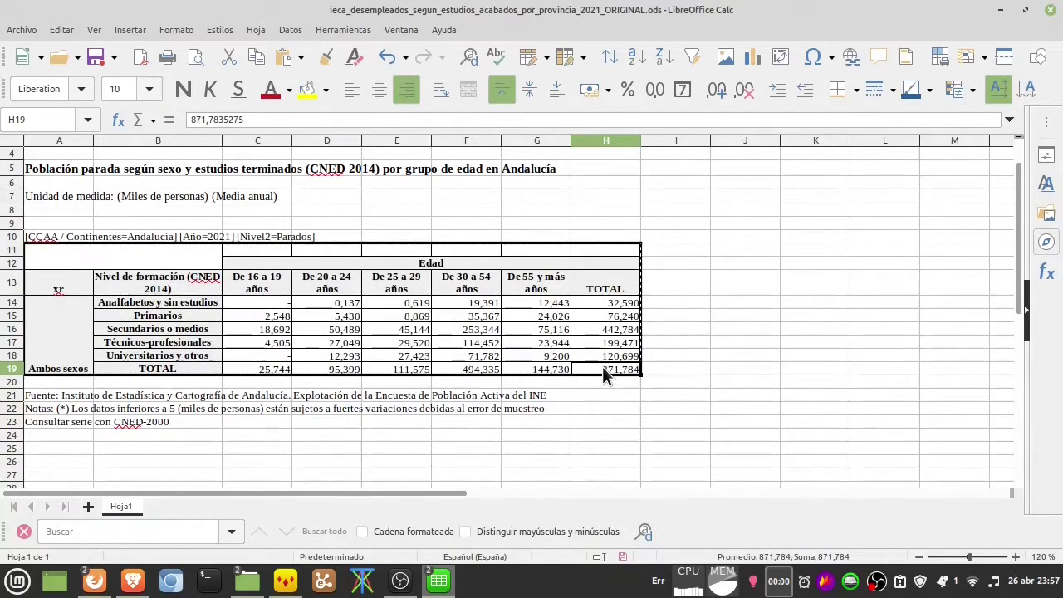
left_click(53, 250, "shift")
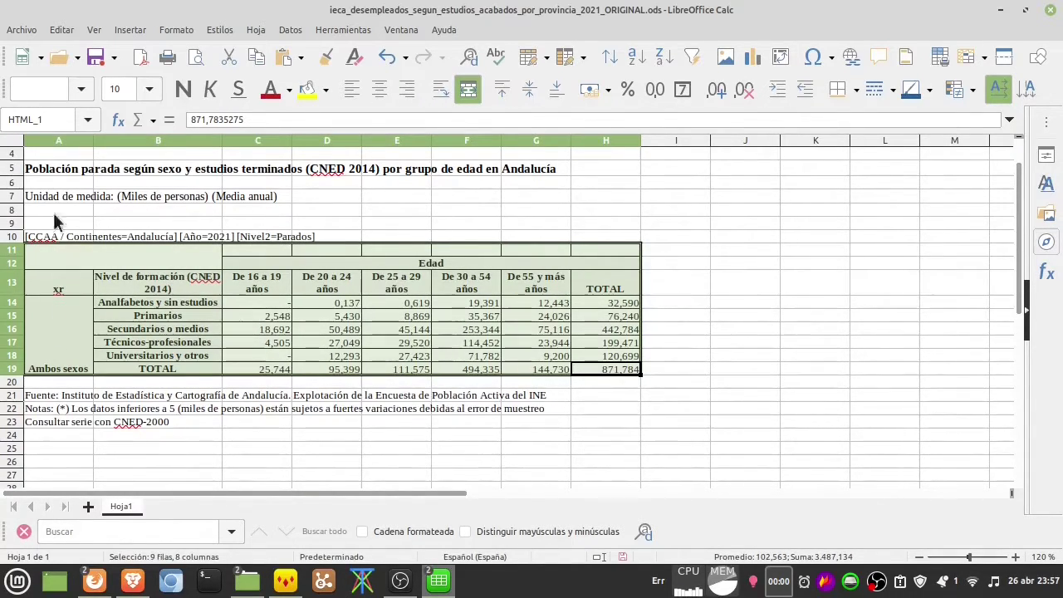
left_click(61, 30)
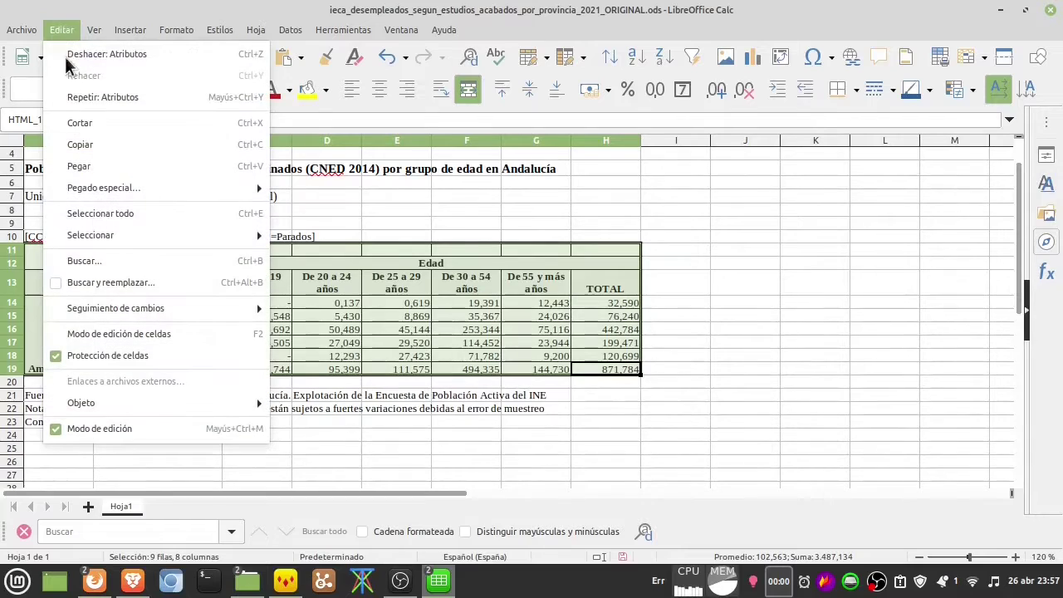
left_click(80, 146)
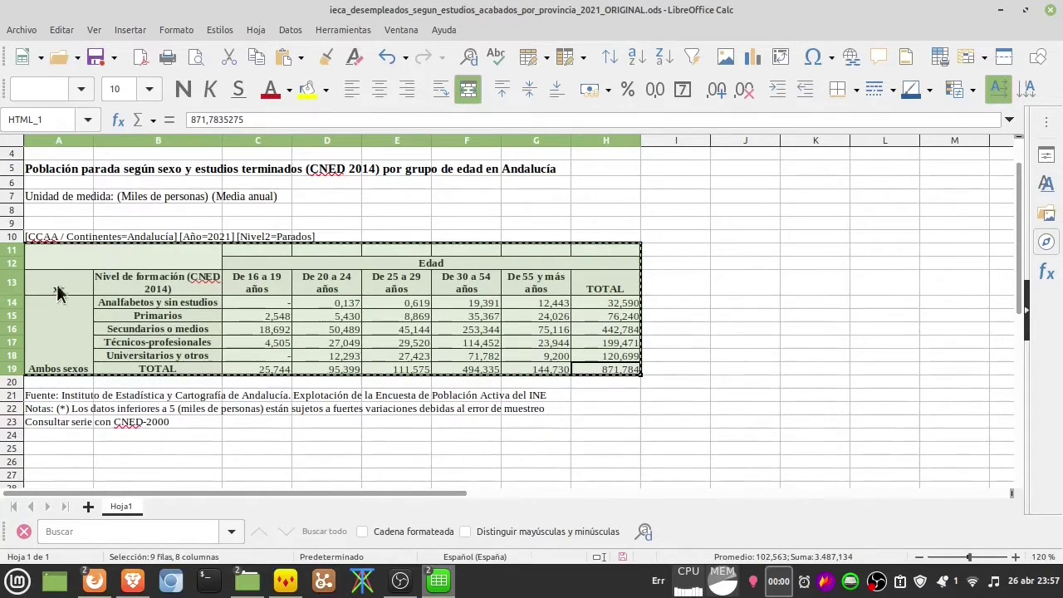
left_click(68, 445)
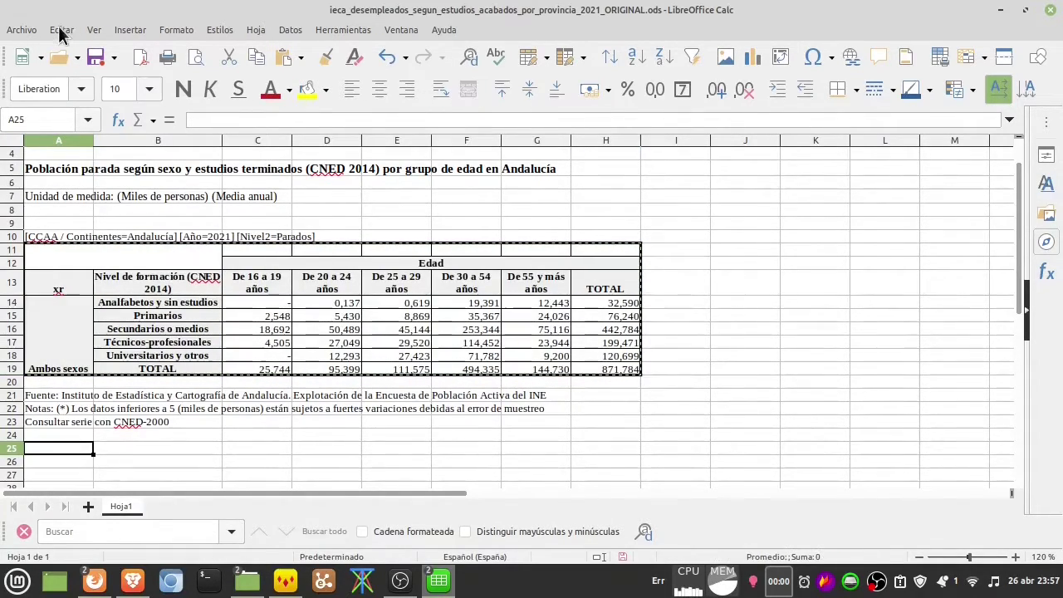
left_click(61, 30)
left_click(79, 166)
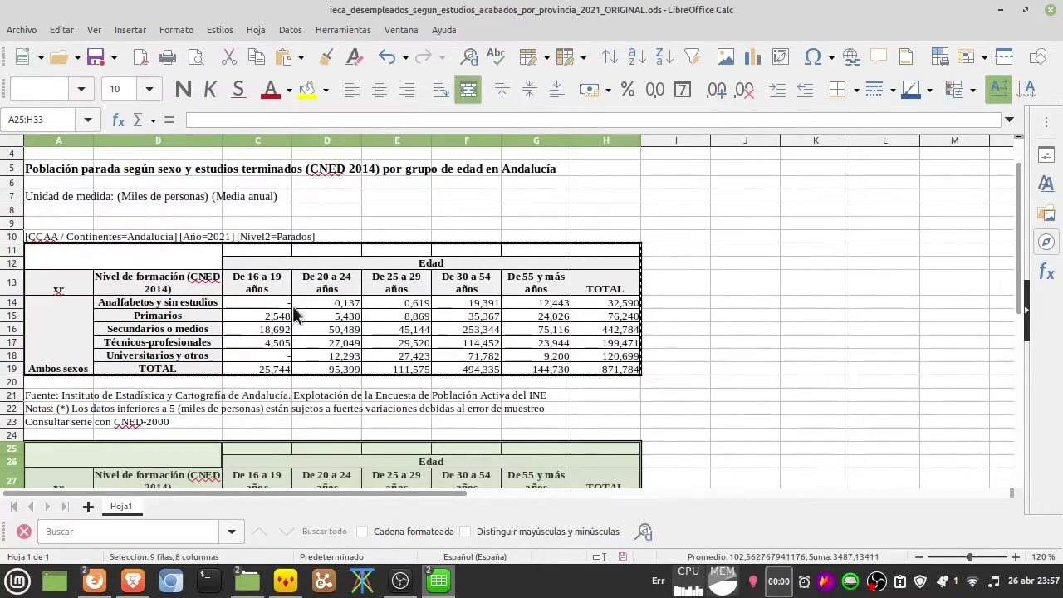
scroll(315, 304, "down", 1)
scroll(316, 305, "down", 3)
scroll(315, 305, "up", 1)
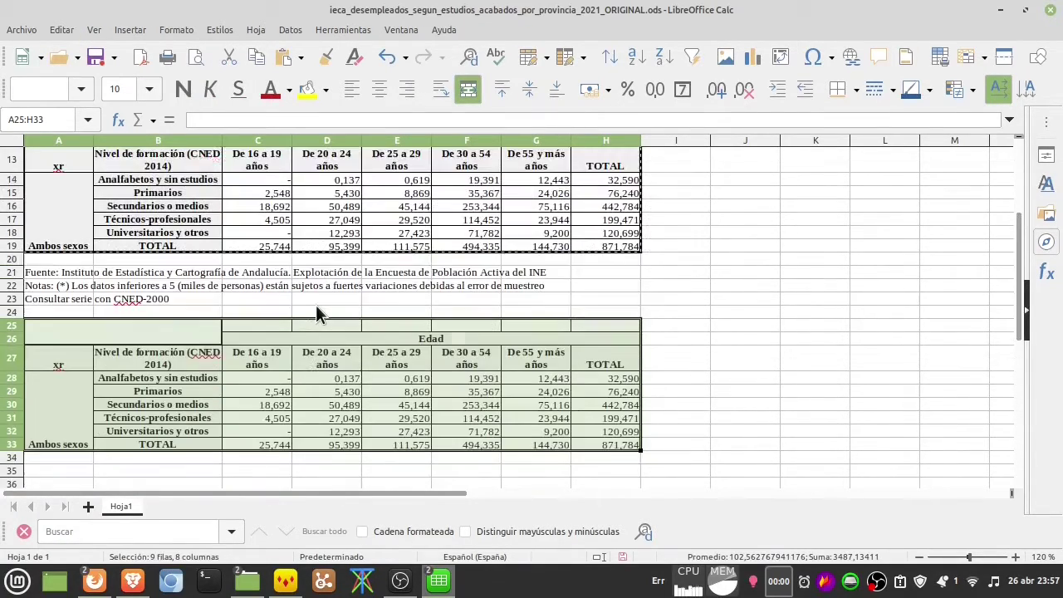
Clear the numeric values in C28:H33 of the duplicated table, keeping its headers and borders.
left_click(274, 375)
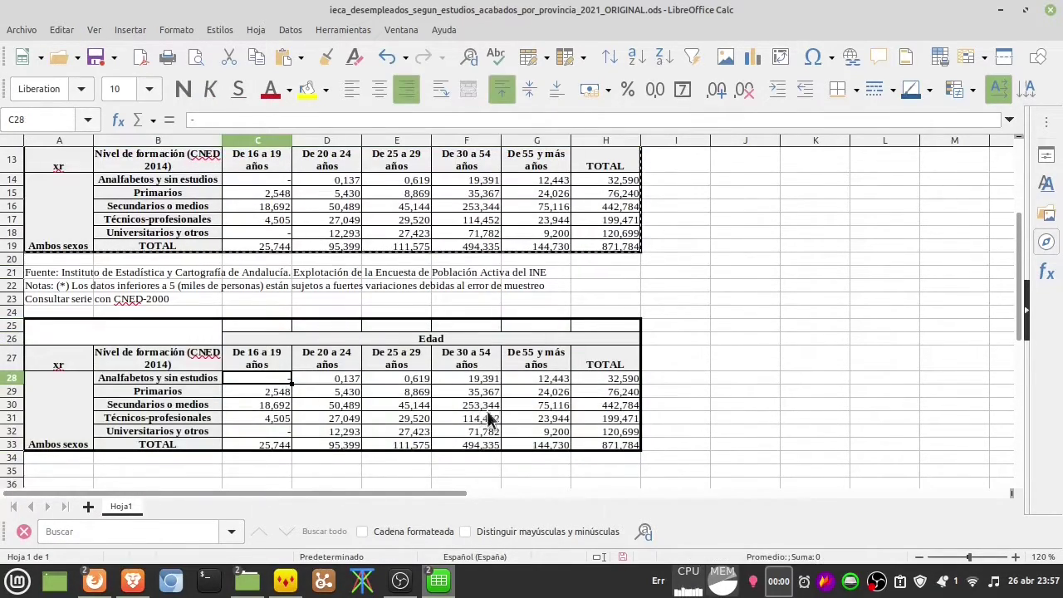
left_click(625, 444, "shift")
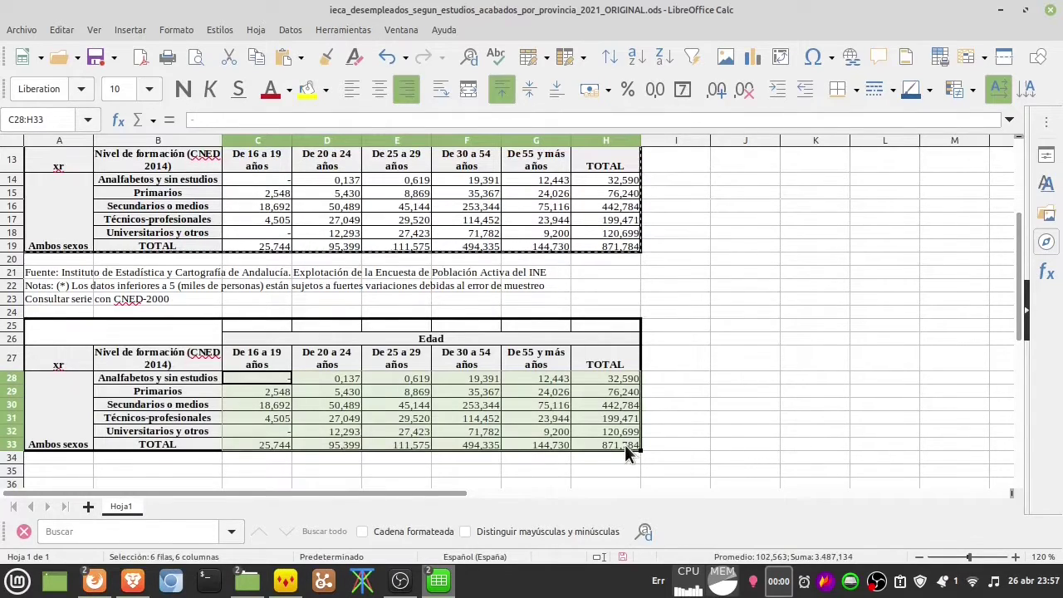
key("Delete")
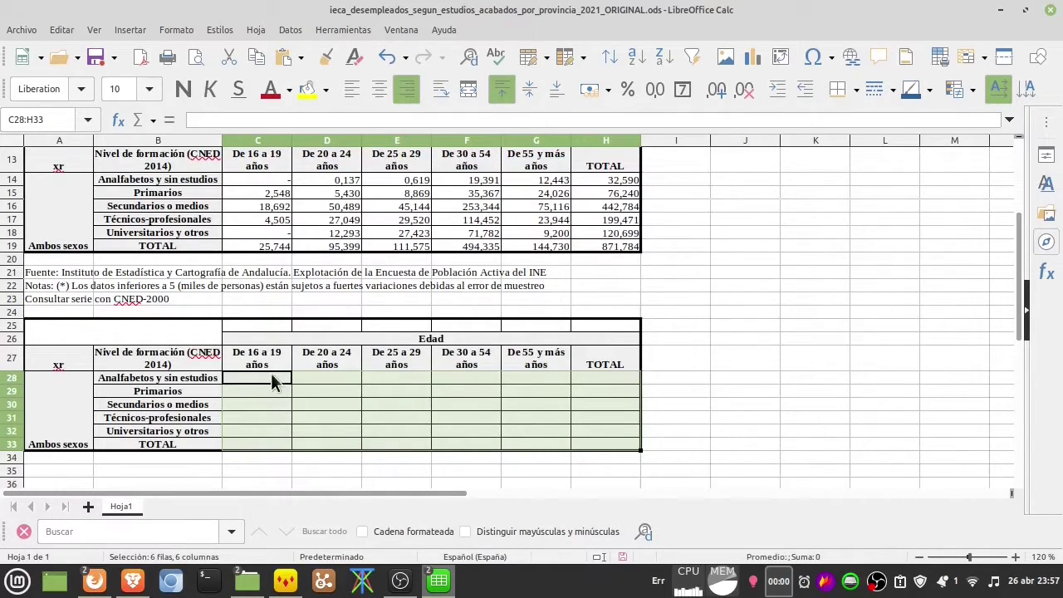
left_click(321, 376)
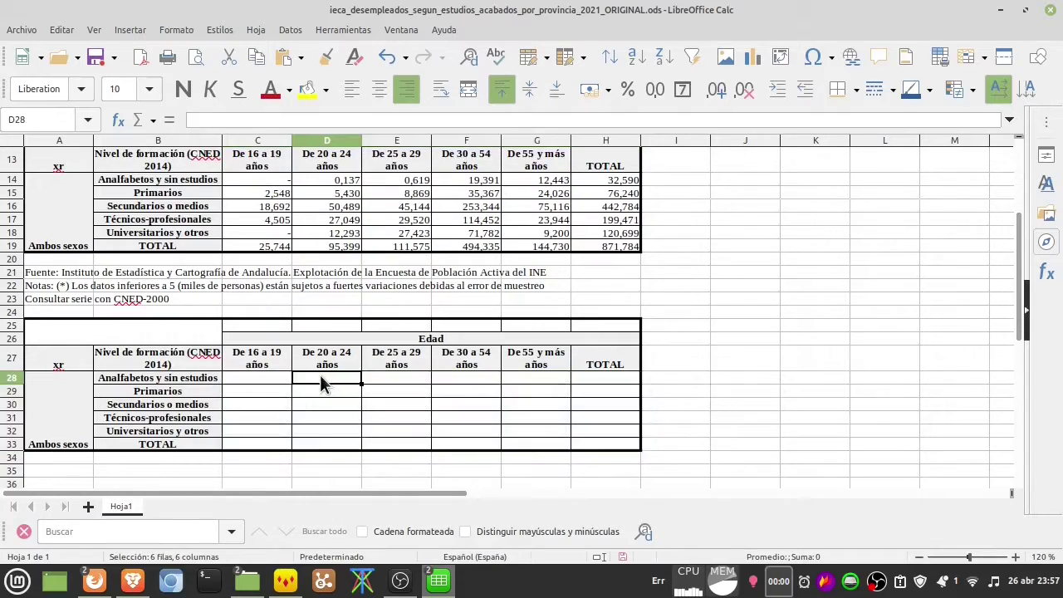
Enter the formula =C15/C$19 in cell C29 to calculate the Primarios share of the 16 to 19 age group total.
left_click(268, 189)
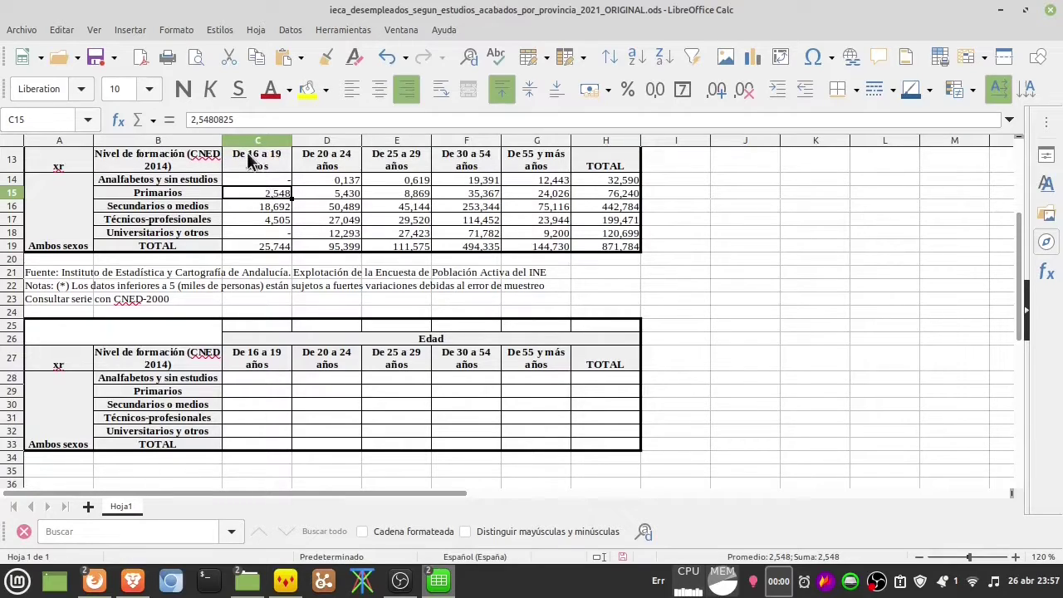
left_click(259, 392)
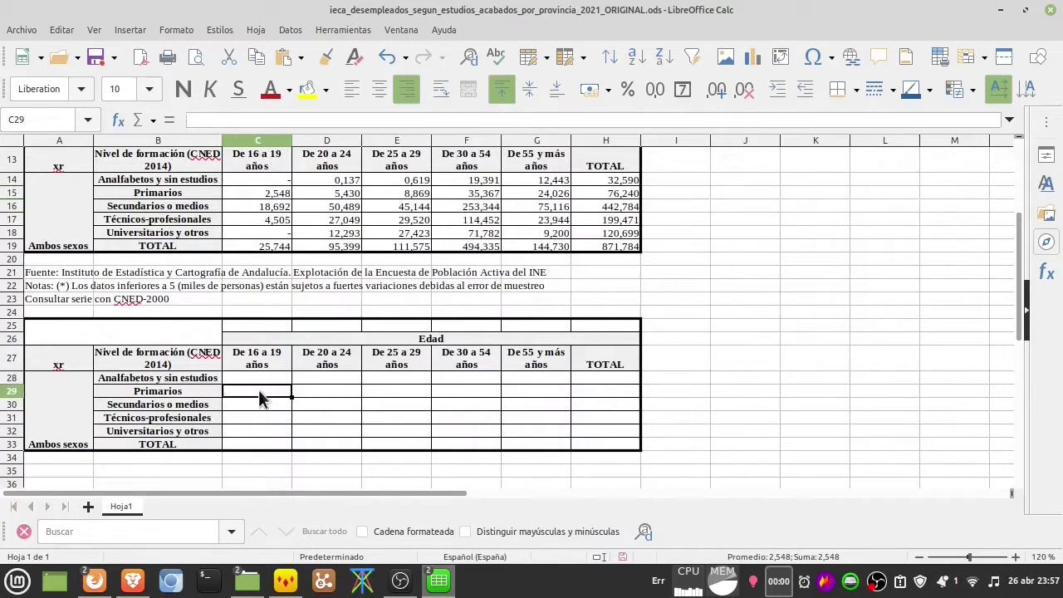
type("=")
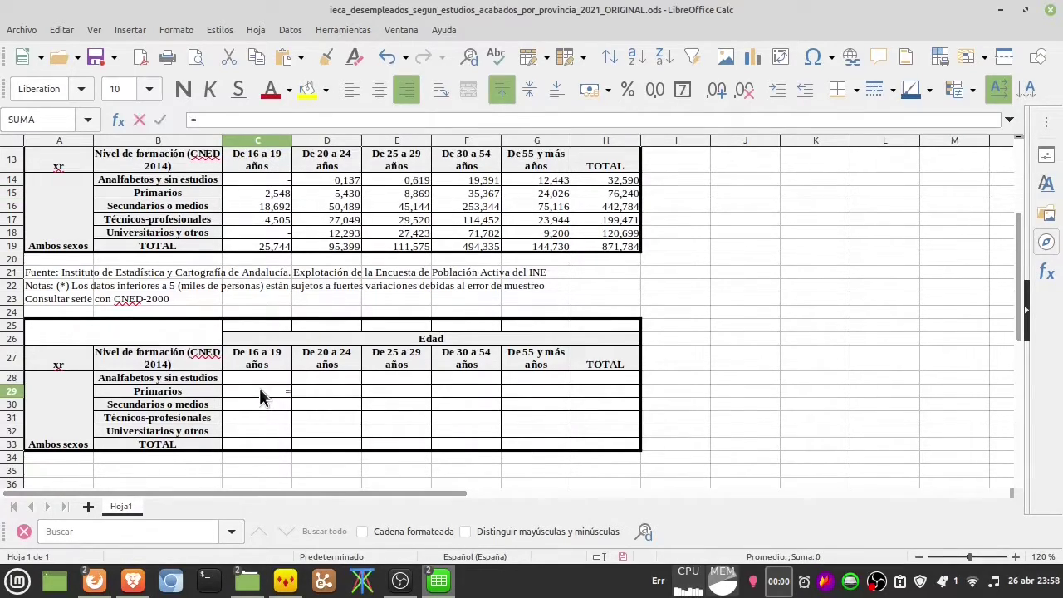
left_click(264, 191)
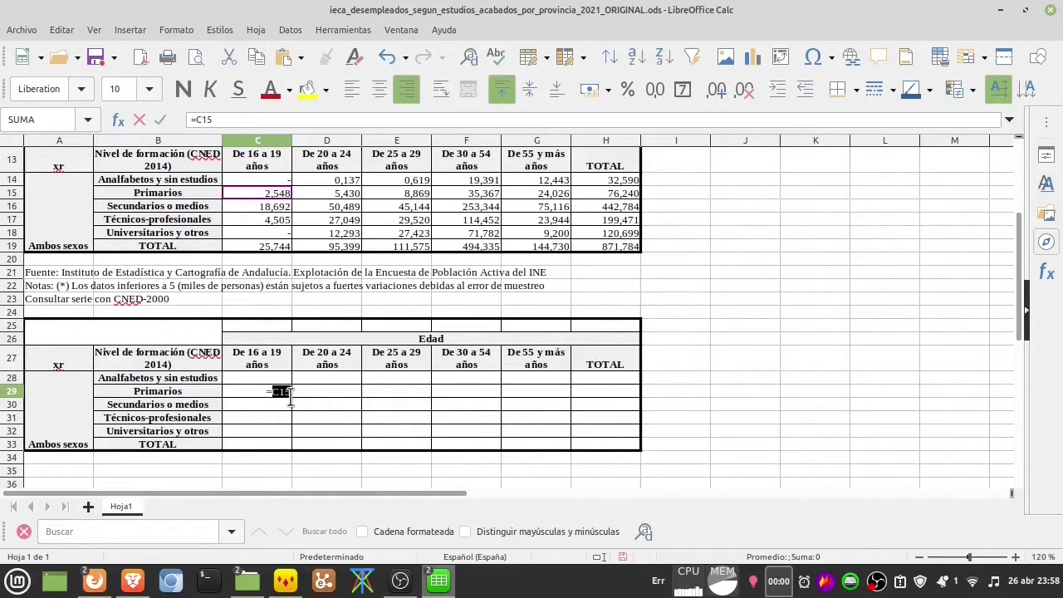
type("/")
left_click(263, 246)
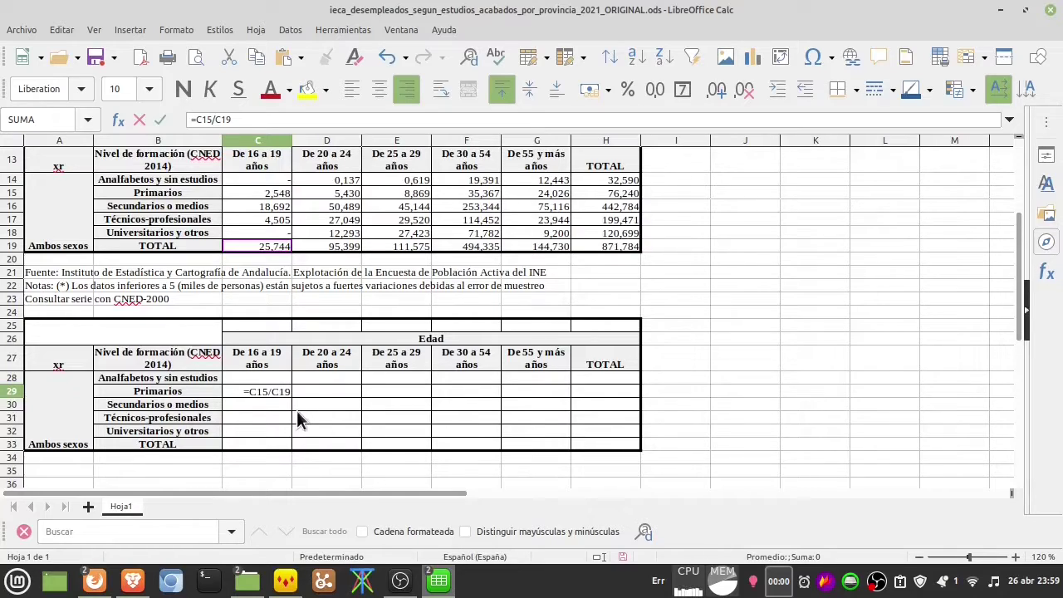
key("shift+F4")
key("shift+F4")
key("Return")
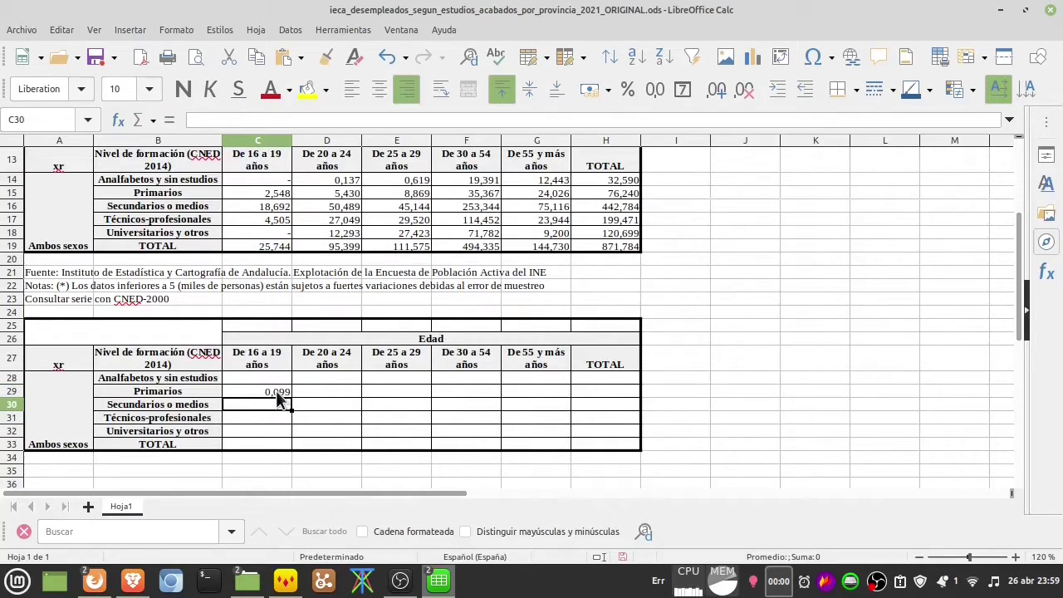
Format cell C29 as a percentage with one decimal place.
left_click(277, 392)
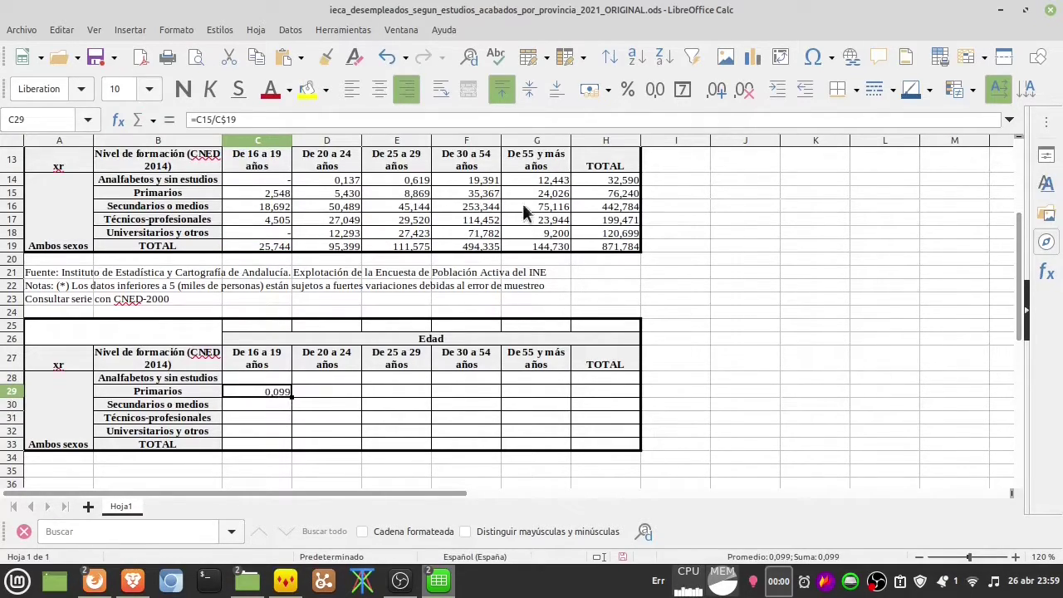
left_click(627, 88)
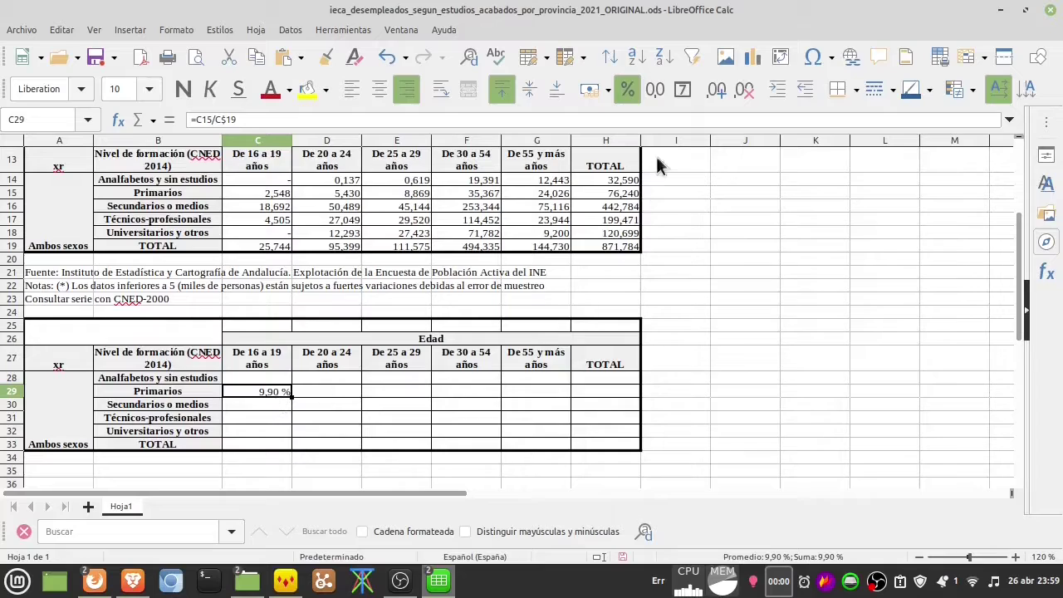
left_click(747, 91)
left_click(747, 90)
left_click(719, 89)
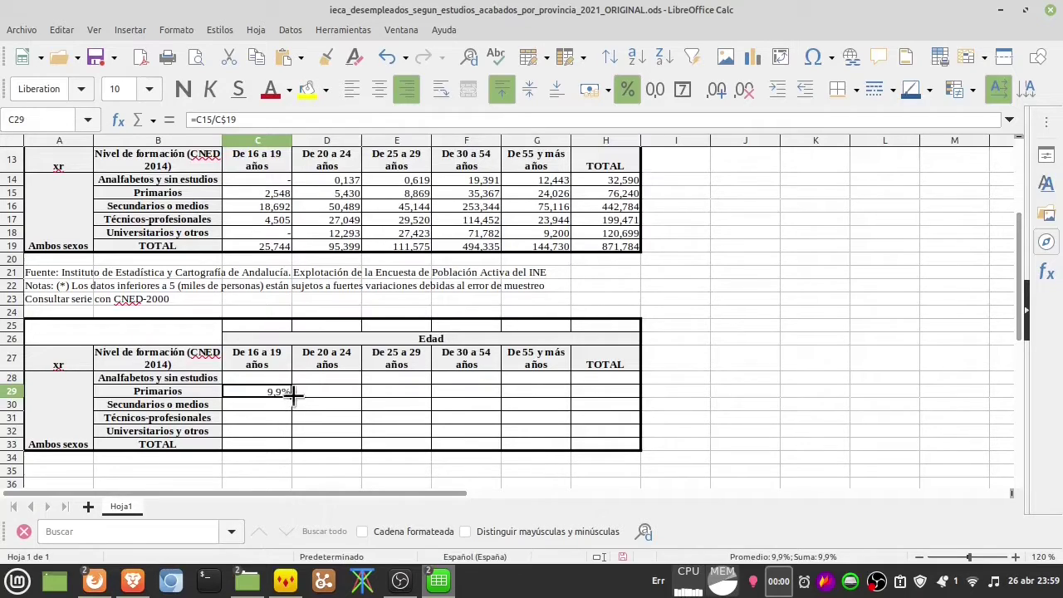
Fill the percentage formula from C29 down to C33 and up to C28.
left_click_drag(290, 397, 290, 451)
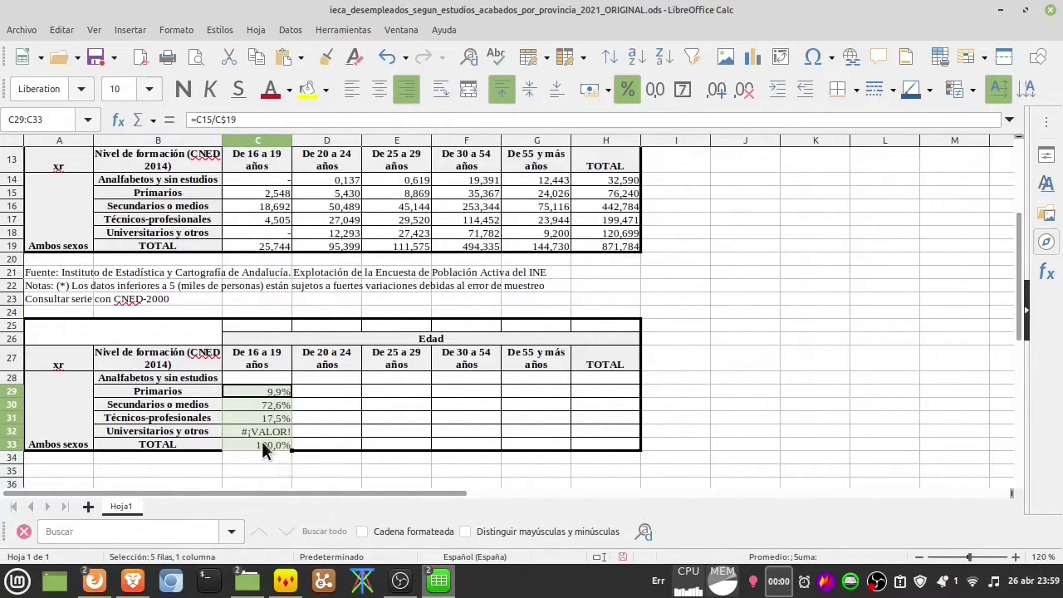
left_click(261, 429)
left_click(283, 391)
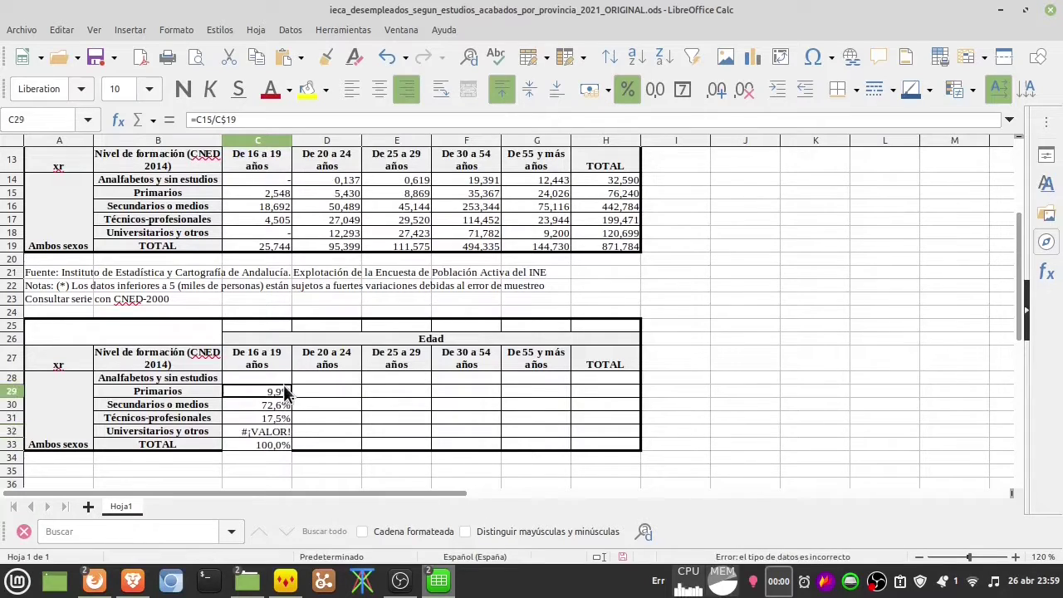
left_click_drag(294, 397, 286, 380)
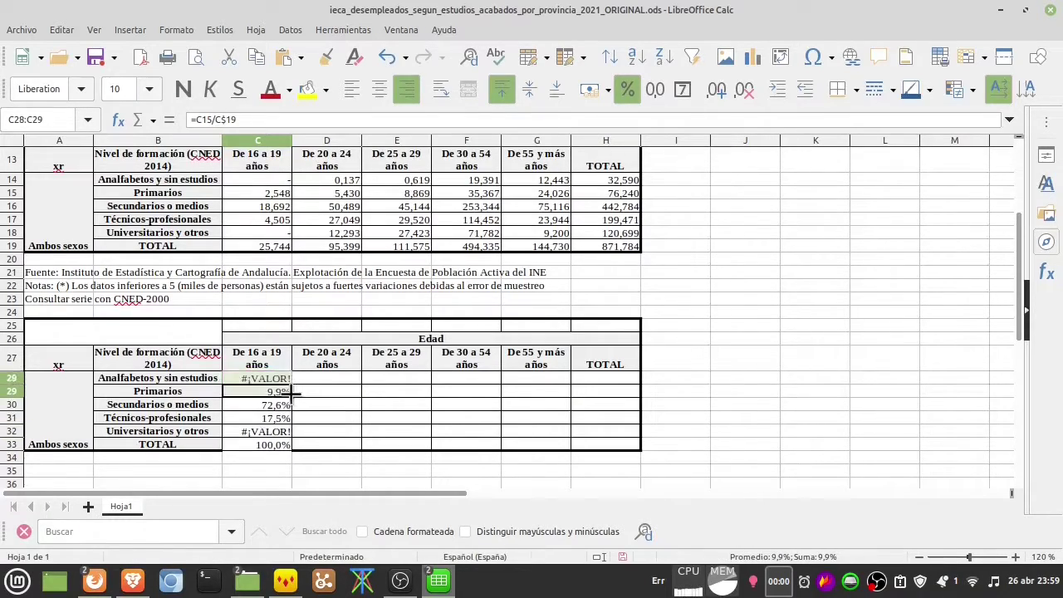
Copy the formulas in C28:C33 across the remaining age groups and the TOTAL column, through column H.
left_click(283, 443, "shift")
mouse_move(289, 452)
left_mouse_down()
mouse_move(603, 444)
mouse_move(299, 448)
left_mouse_up()
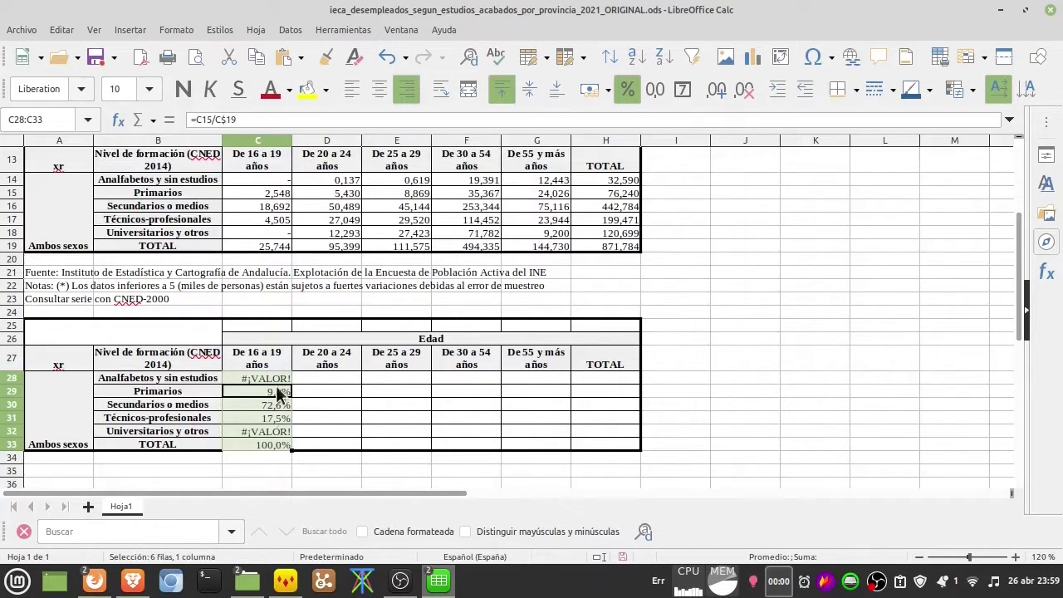
left_click_drag(291, 449, 619, 448)
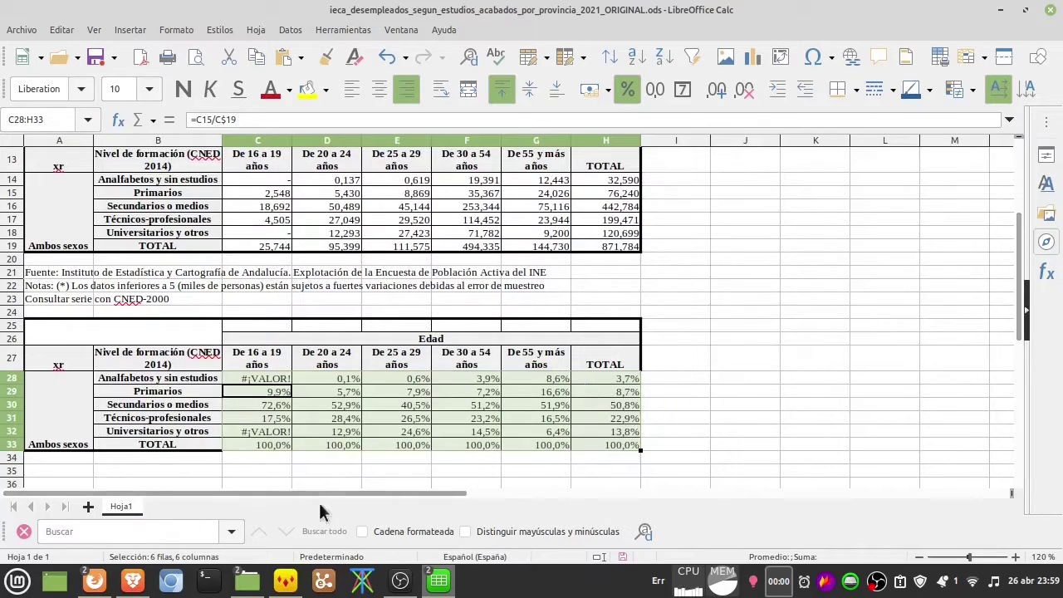
Clear the error cells C32 and C28 in the 16 to 19 age column of the percentage table.
left_click(265, 430)
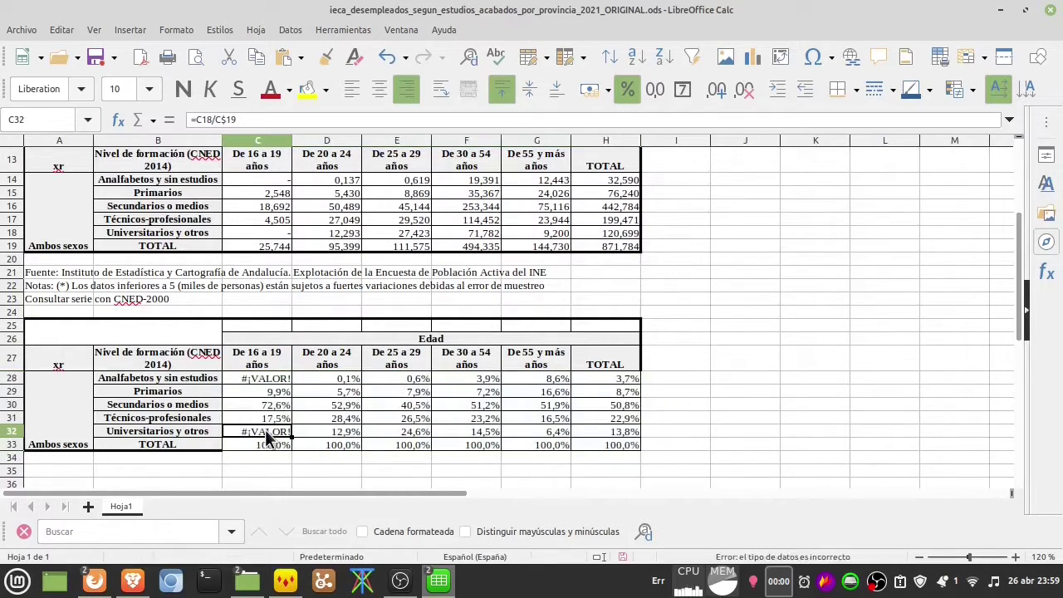
key("Delete")
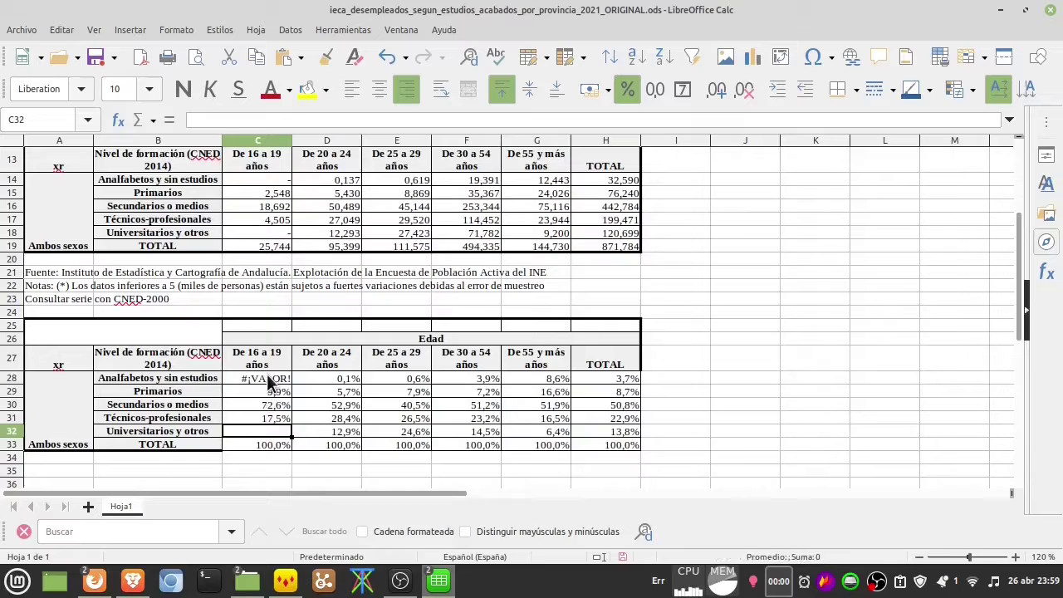
left_click(266, 378)
key("Delete")
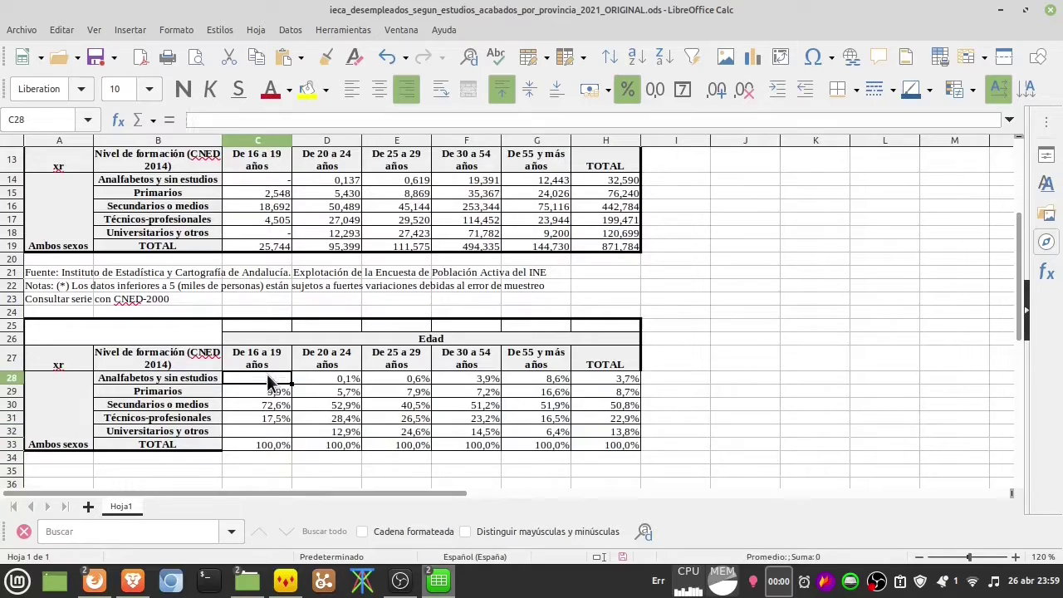
left_click(274, 236)
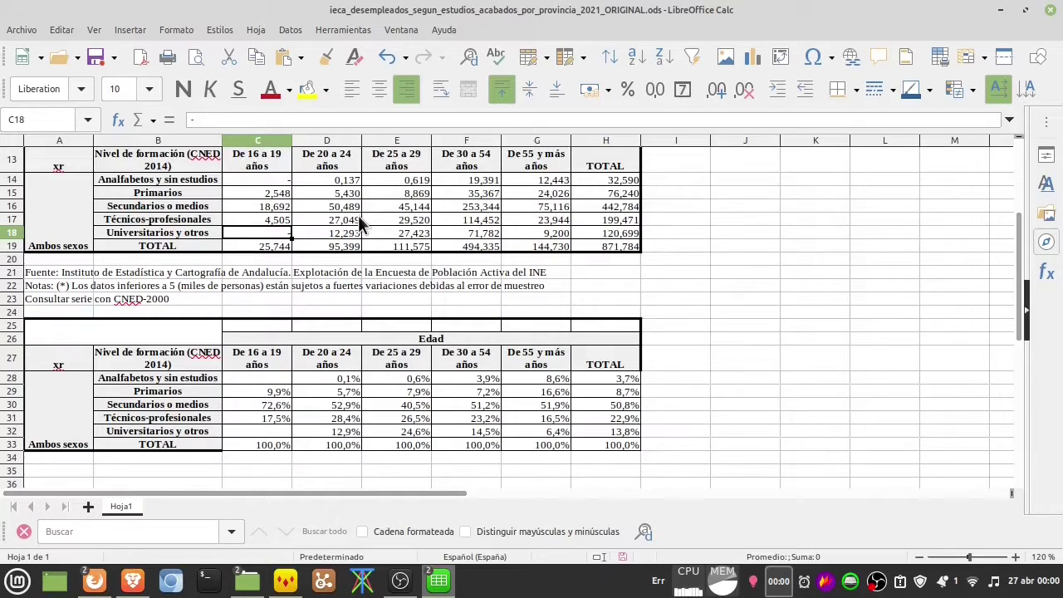
key("Down")
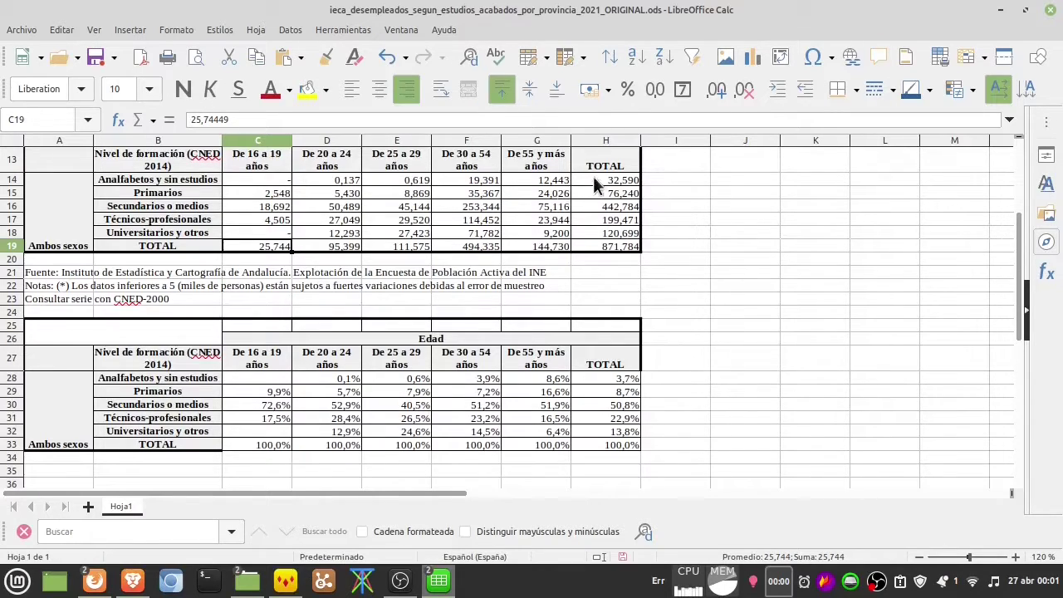
Apply data bar conditional formatting with automatic minimum and maximum to the TOTAL values in H14:H18.
left_click_drag(595, 178, 603, 233)
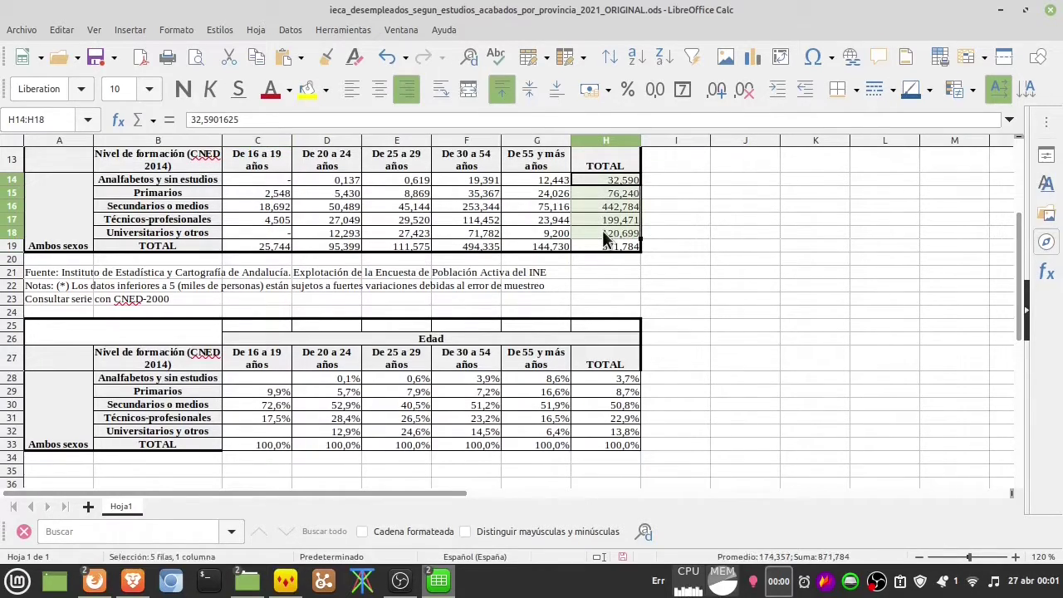
left_click(174, 30)
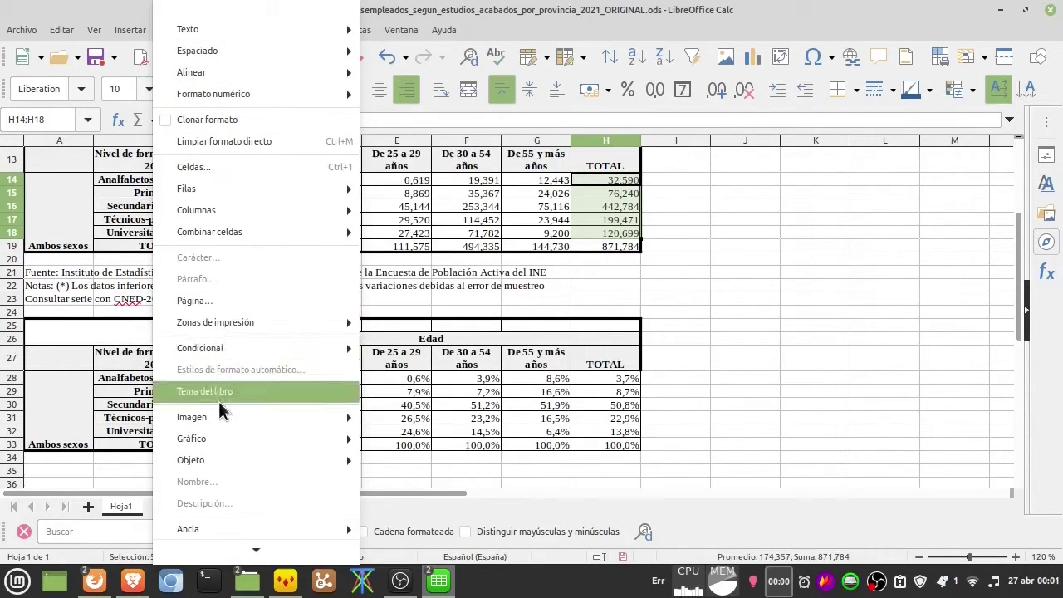
mouse_move(242, 352)
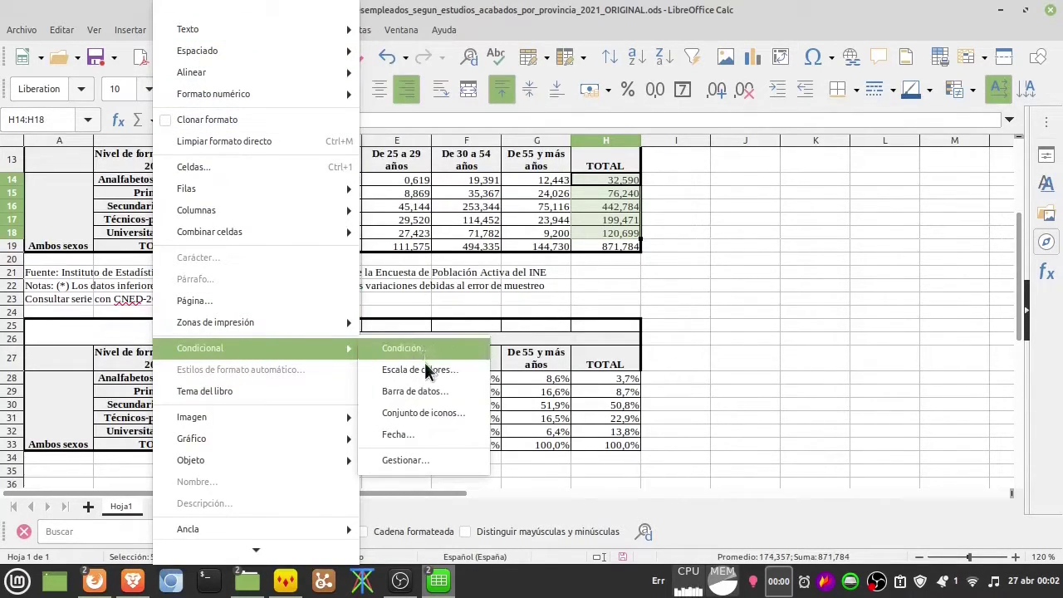
left_click(426, 391)
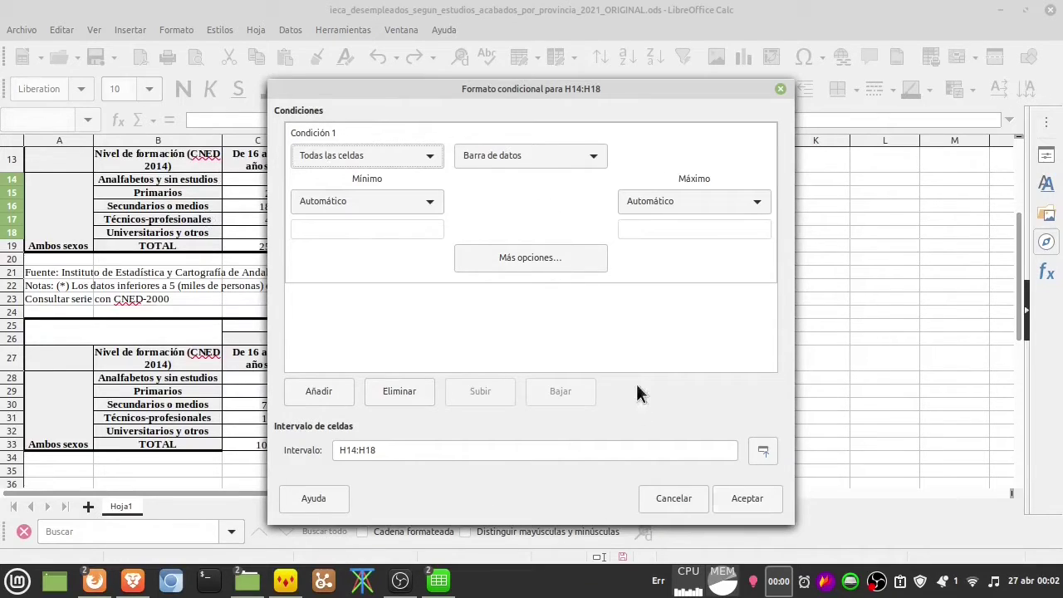
left_click(747, 498)
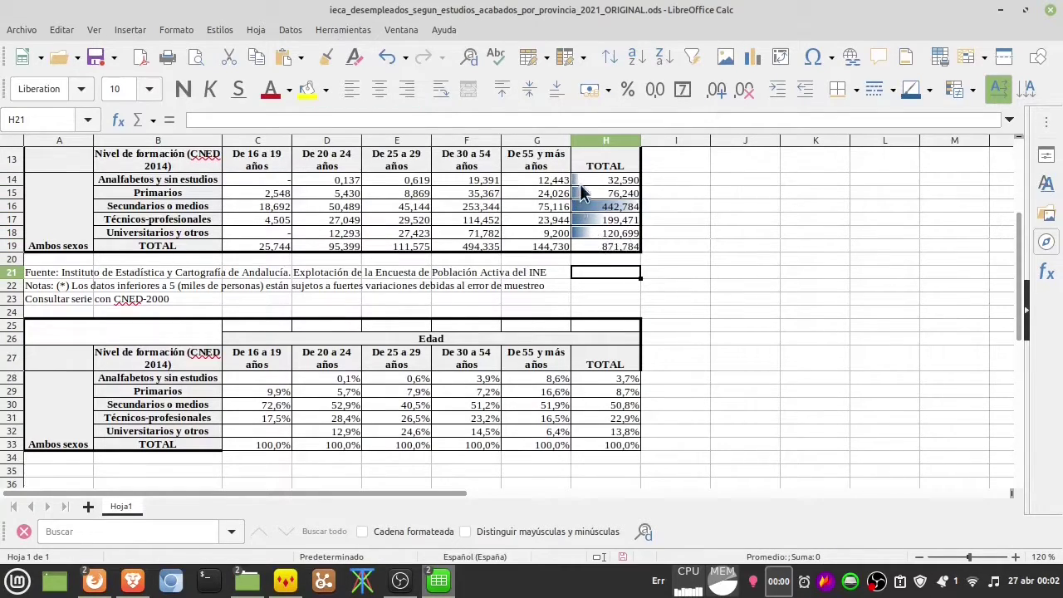
left_click(623, 207)
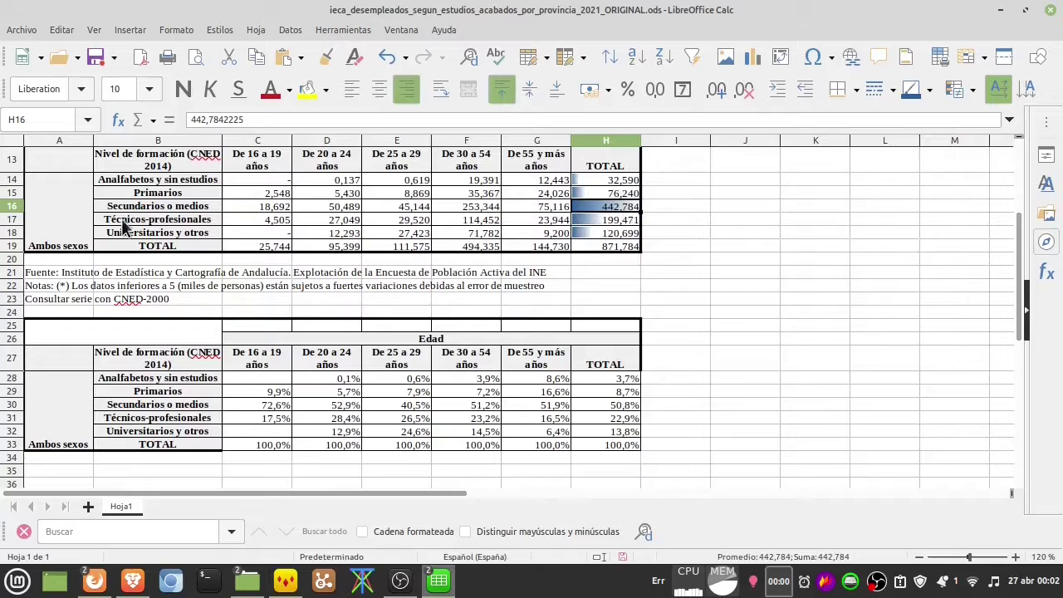
left_click(7, 206)
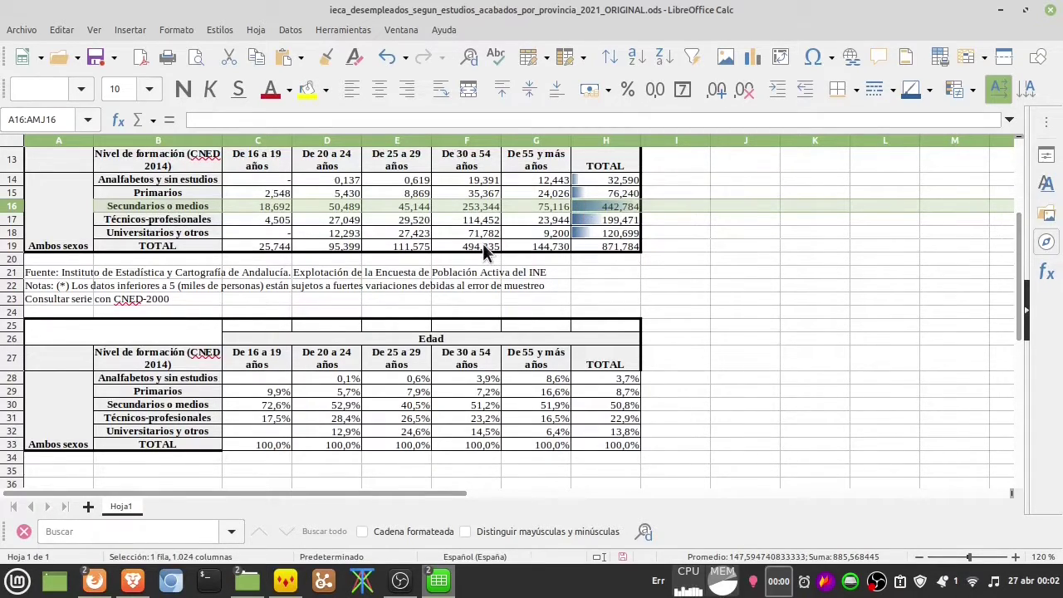
left_click(619, 183)
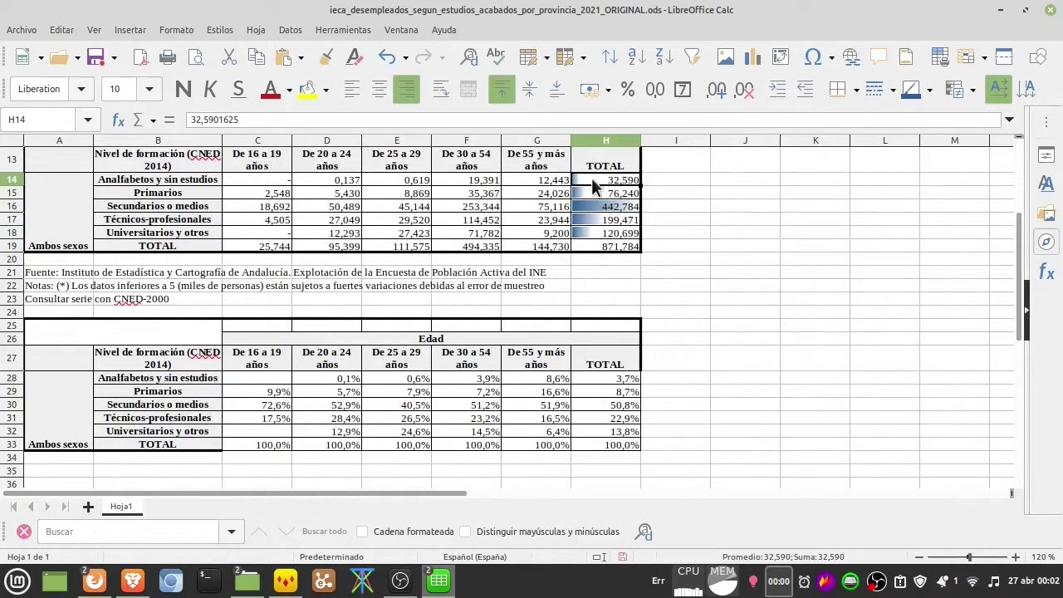
left_click(264, 178)
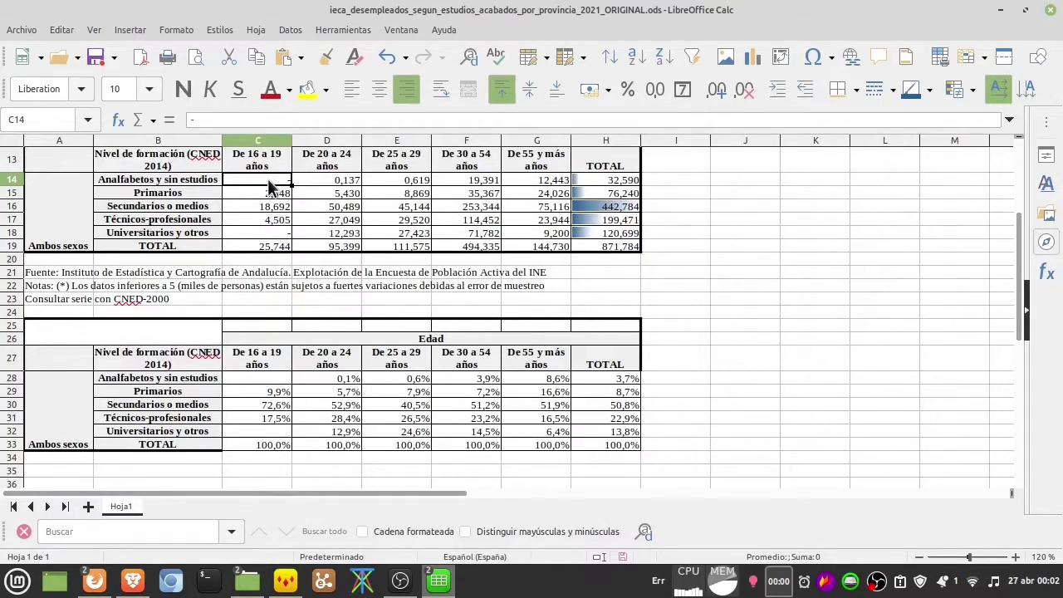
left_click(341, 183)
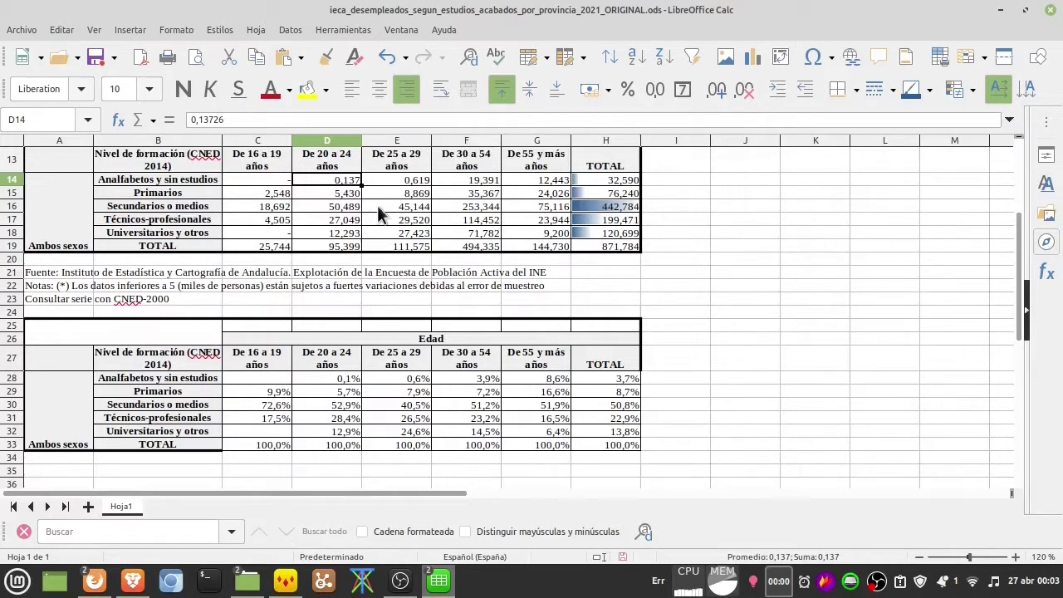
Start a three-entry colour scale conditional format on the 55 and over values in G14:G18.
left_click(539, 180)
left_click(538, 230, "shift")
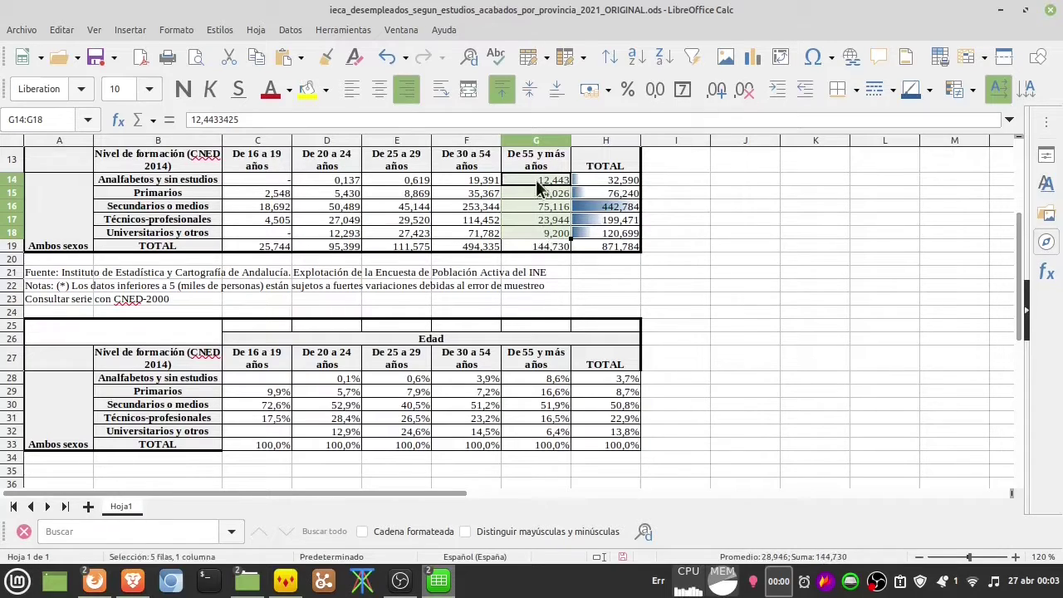
left_click(166, 30)
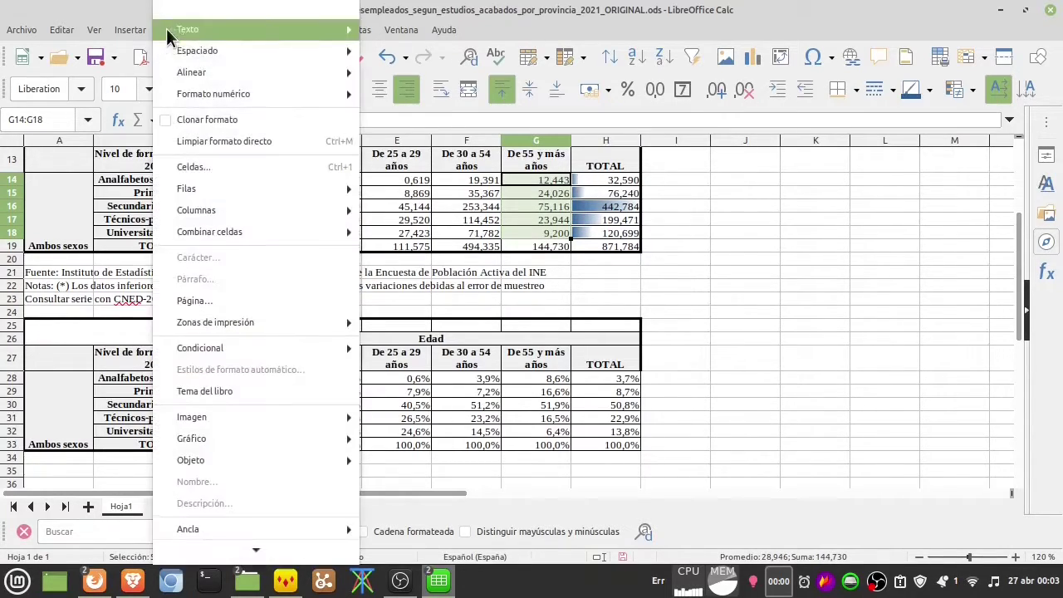
mouse_move(264, 239)
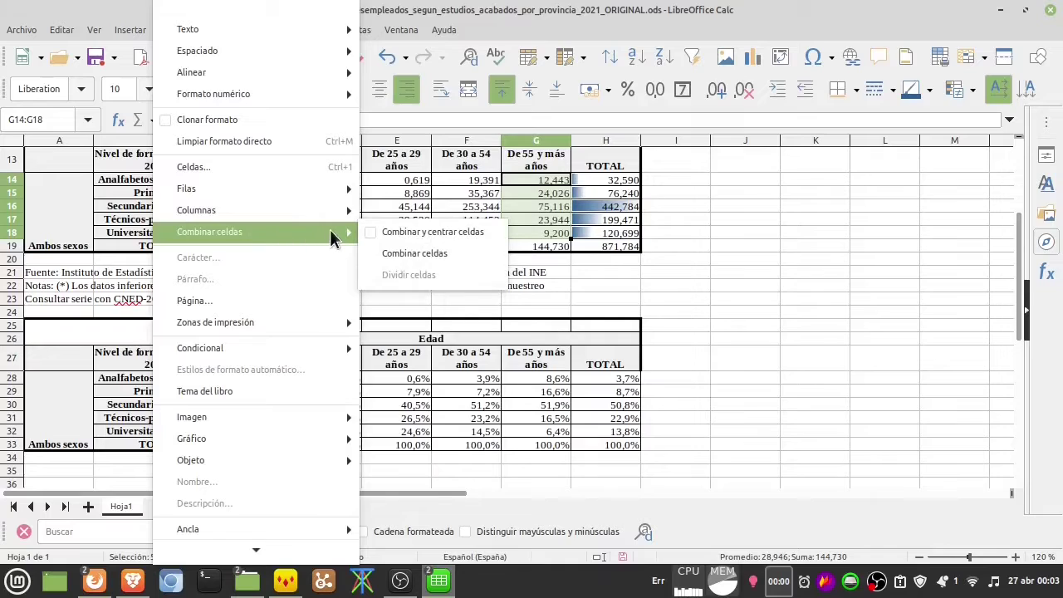
mouse_move(348, 350)
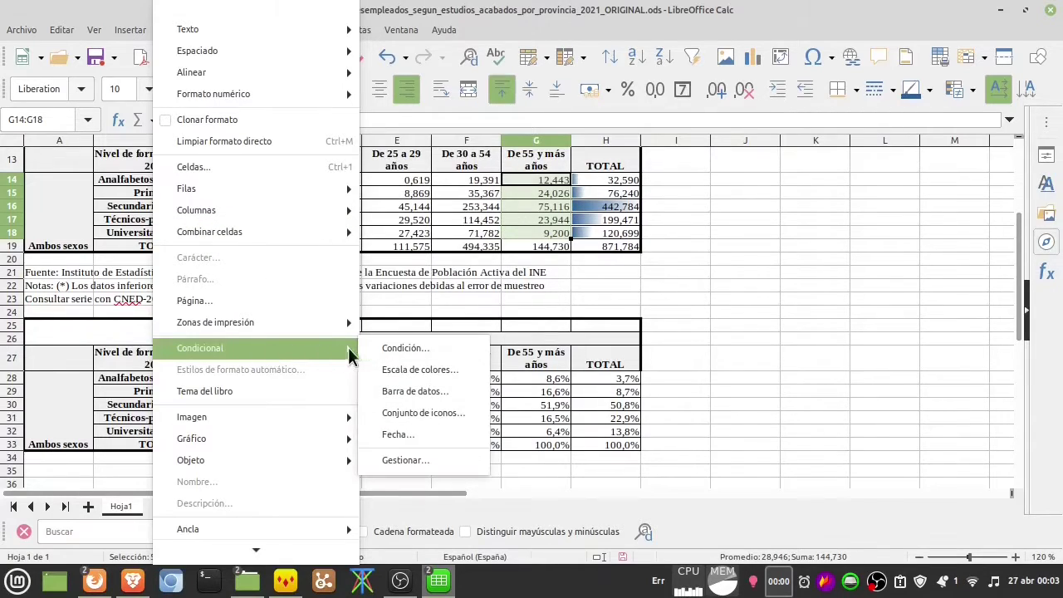
left_click(416, 369)
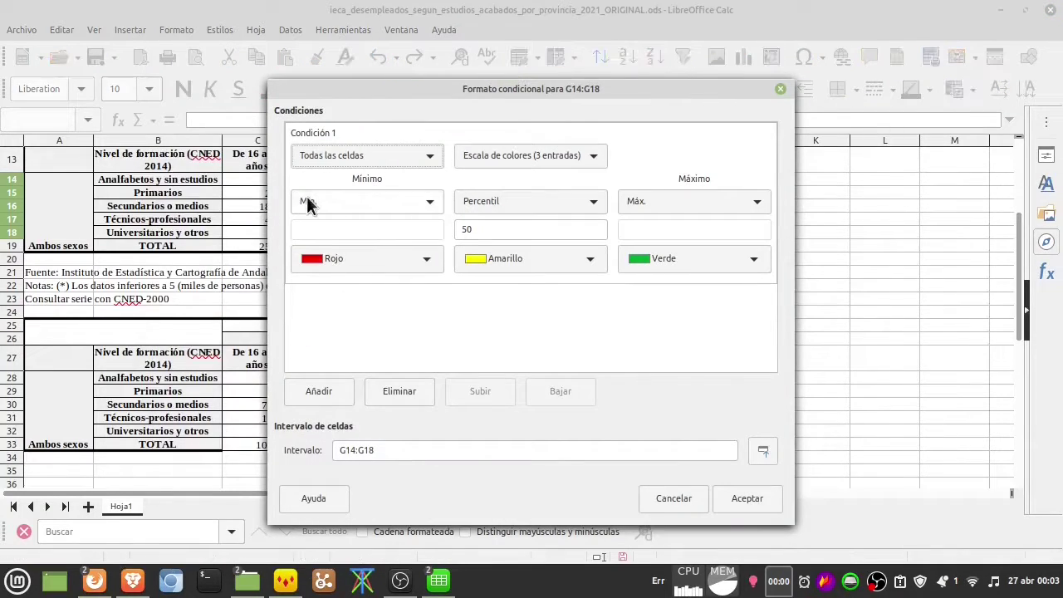
Set the colour scale to Rojo claro 3 for the minimum, Amarillo claro 3 for the 50th percentile and Verde claro 3 for the maximum, and apply it.
left_click(426, 258)
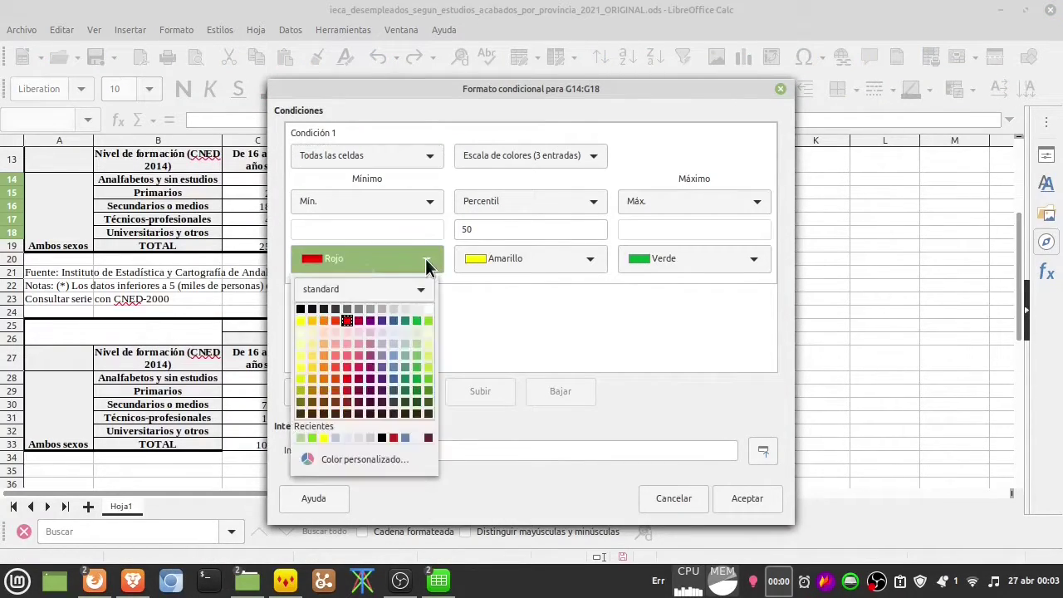
left_click(347, 343)
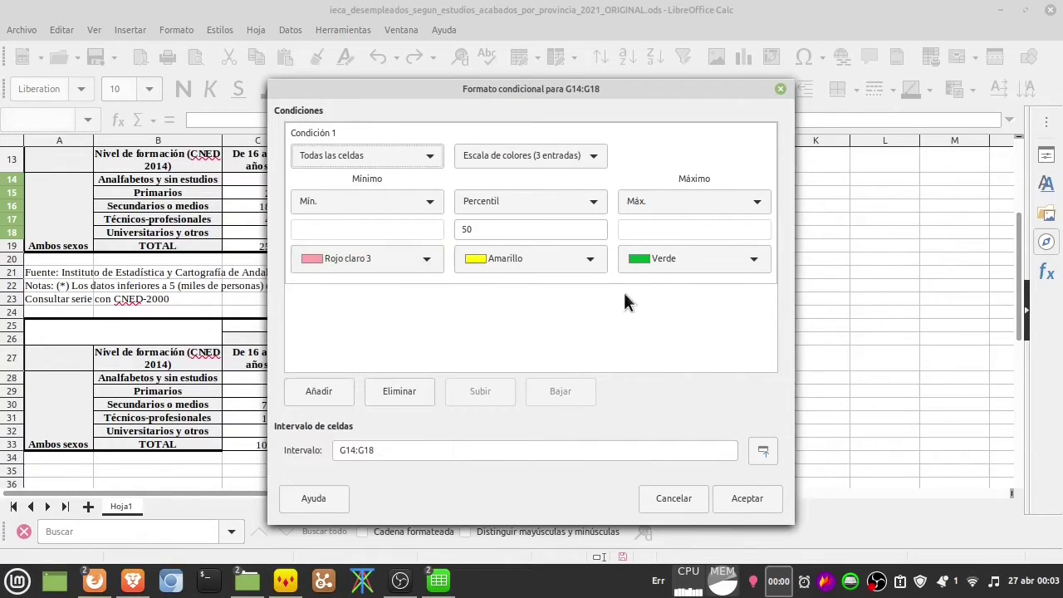
left_click(586, 260)
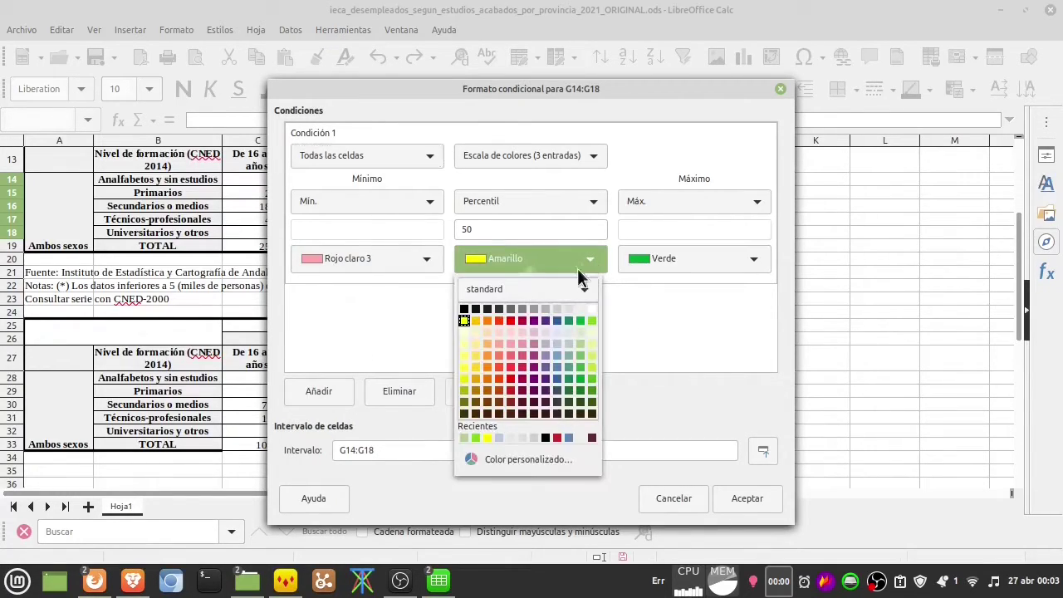
left_click(464, 343)
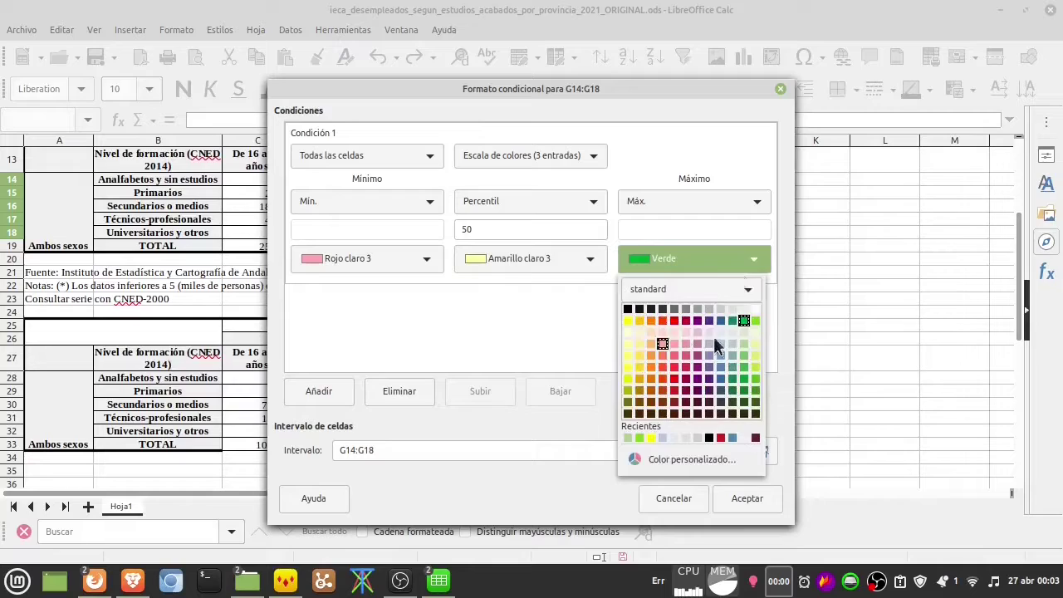
left_click(742, 342)
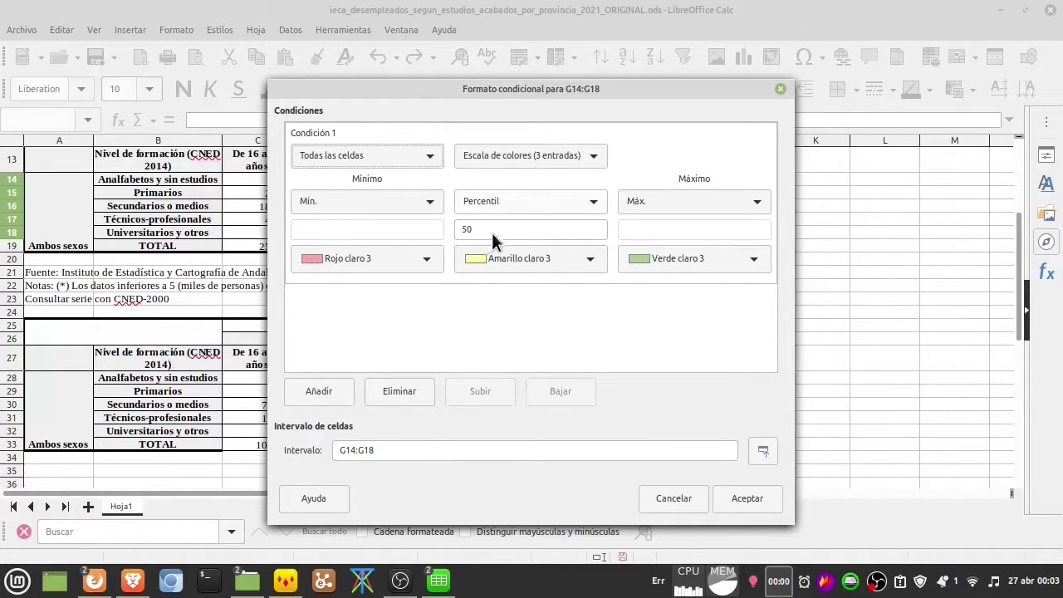
left_click(750, 498)
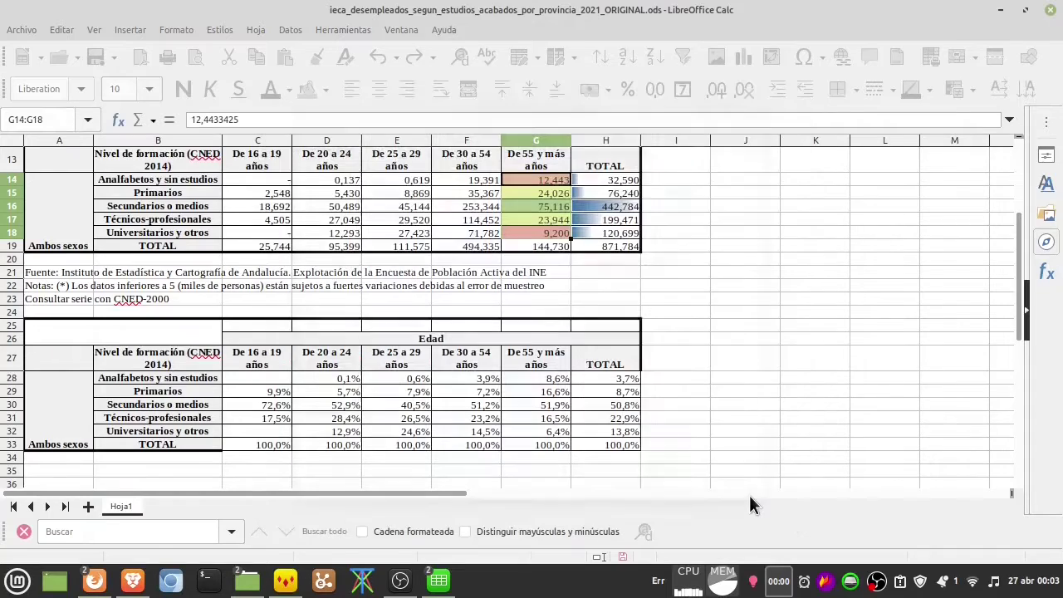
left_click(533, 261)
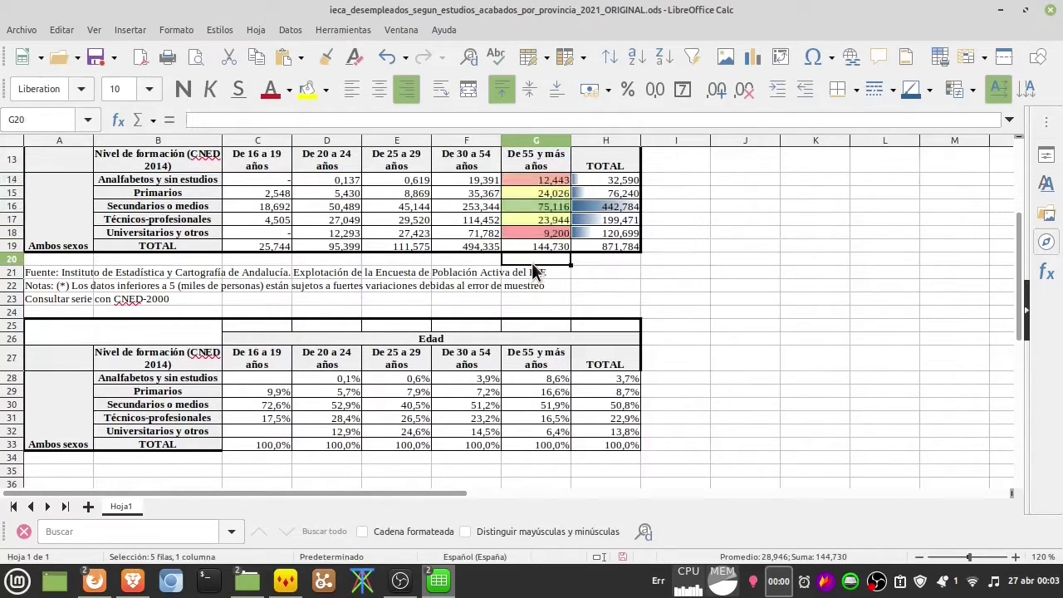
left_click(548, 207)
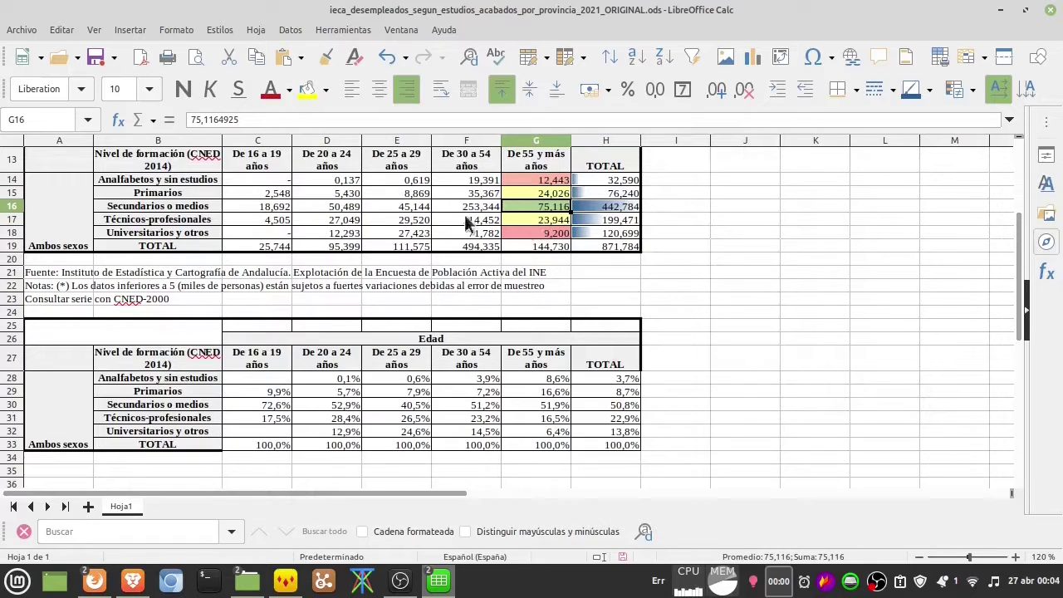
Apply data bar conditional formatting to the 30 to 54 age values in F14:F18, with Púrpura claro 3 as the positive bar colour.
left_click_drag(465, 179, 490, 237)
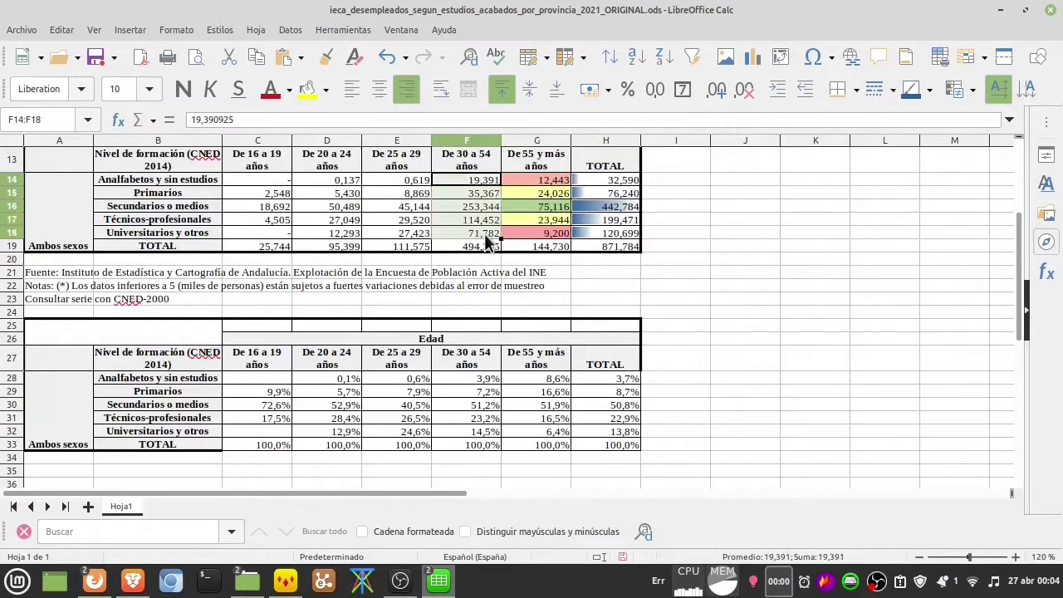
left_click(174, 29)
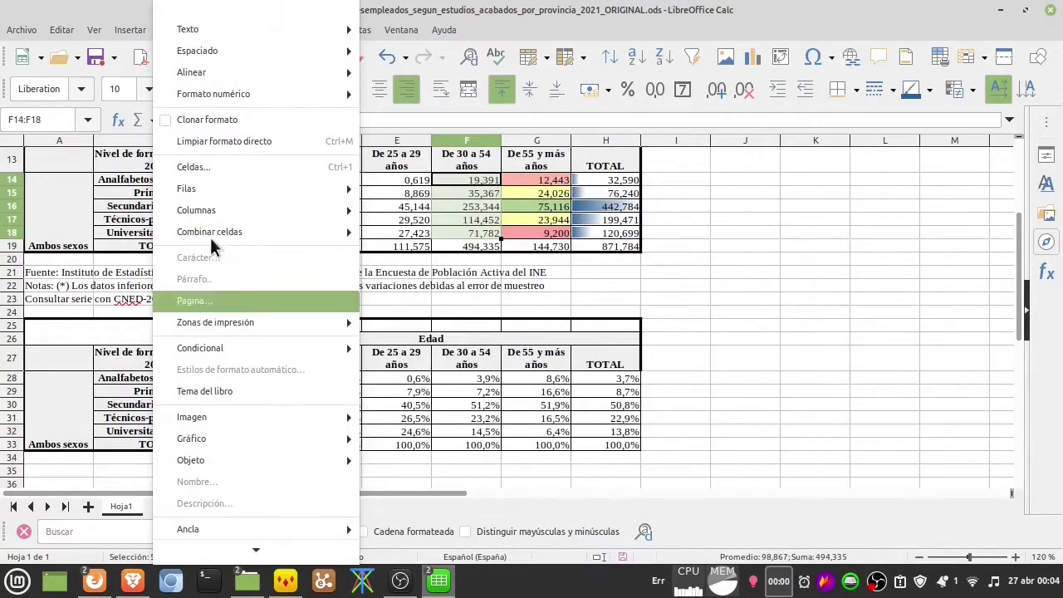
mouse_move(213, 348)
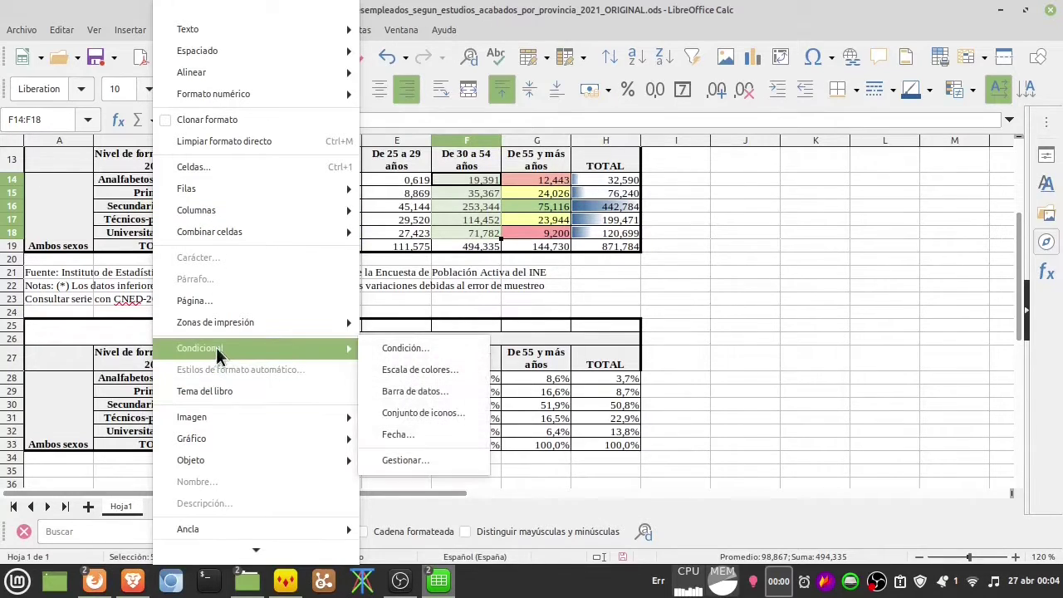
left_click(414, 391)
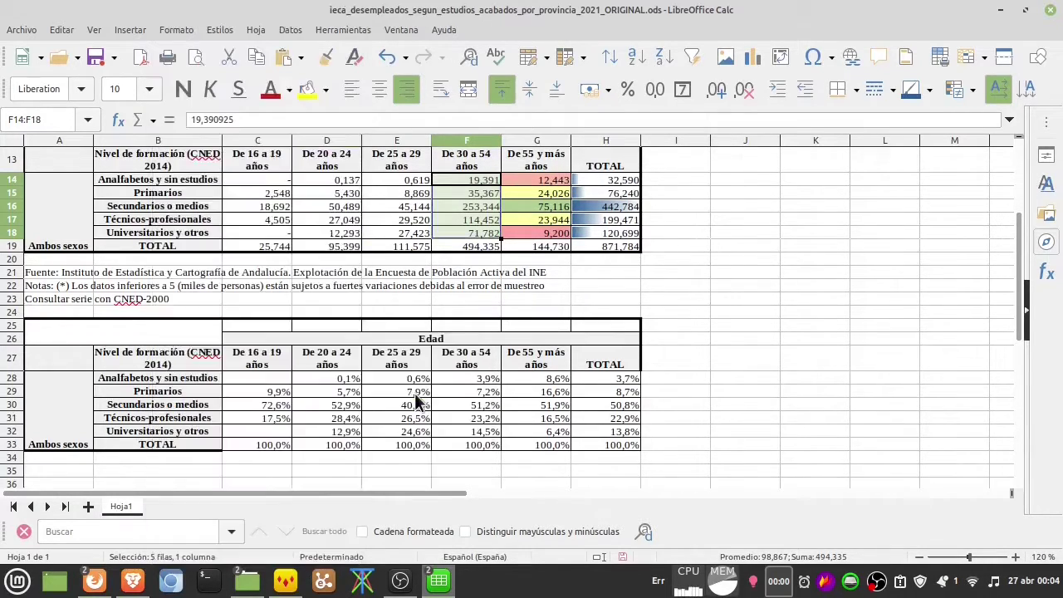
left_click(543, 253)
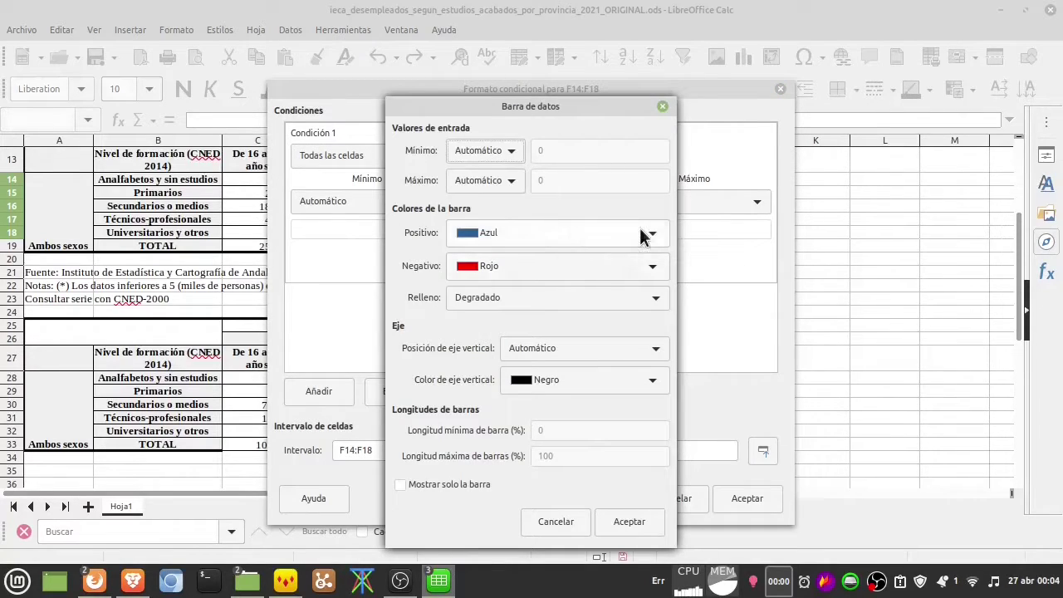
left_click(651, 235)
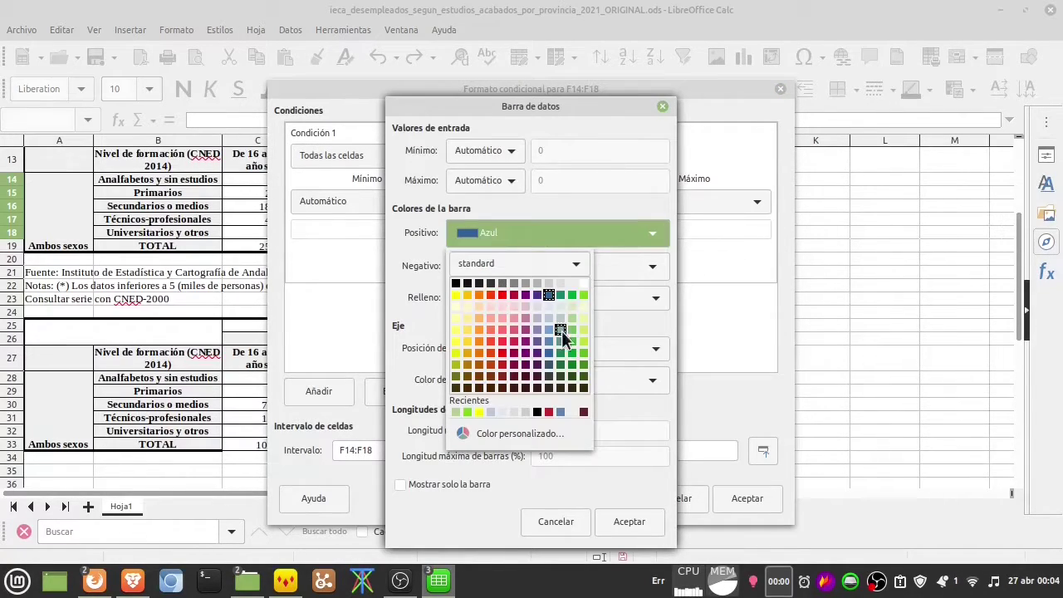
left_click(522, 315)
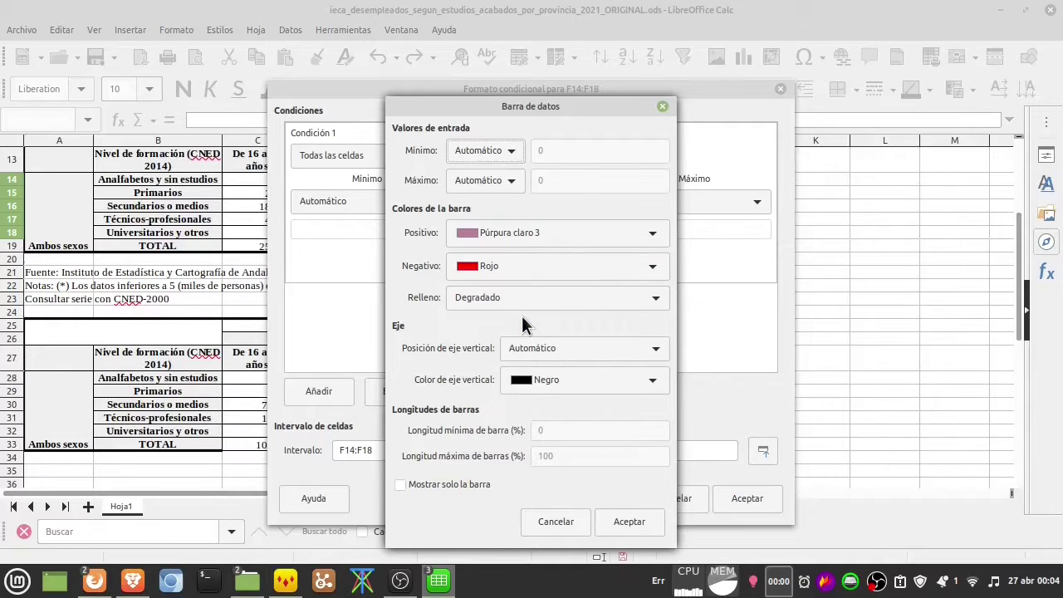
left_click(627, 521)
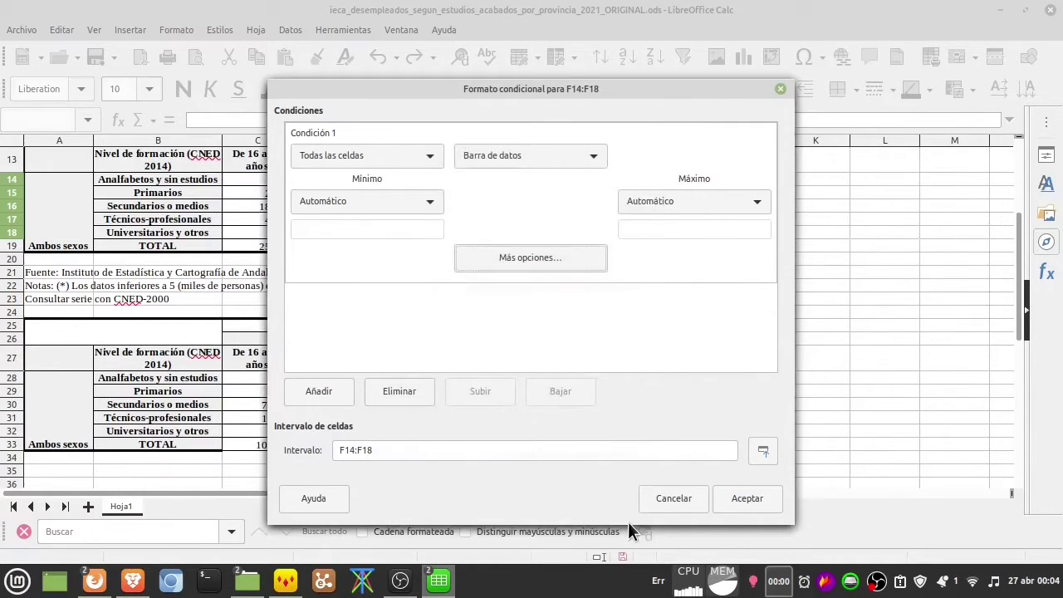
left_click(728, 498)
left_click(547, 271)
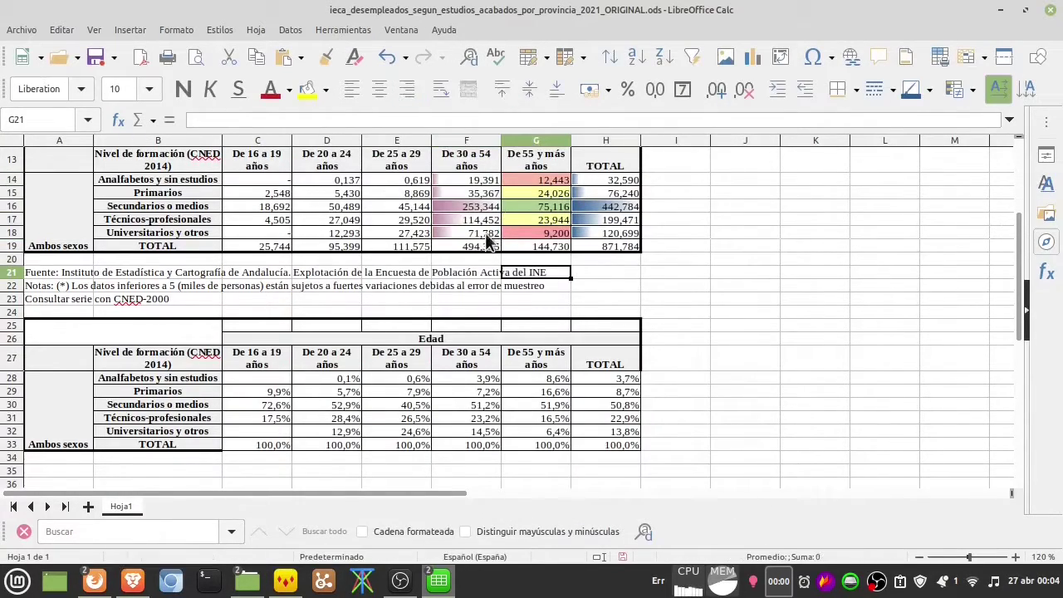
Start a cell-value conditional formatting rule for the 25 to 29 age values in E14:E18, keeping the column visible beside the dialog.
left_click(407, 180)
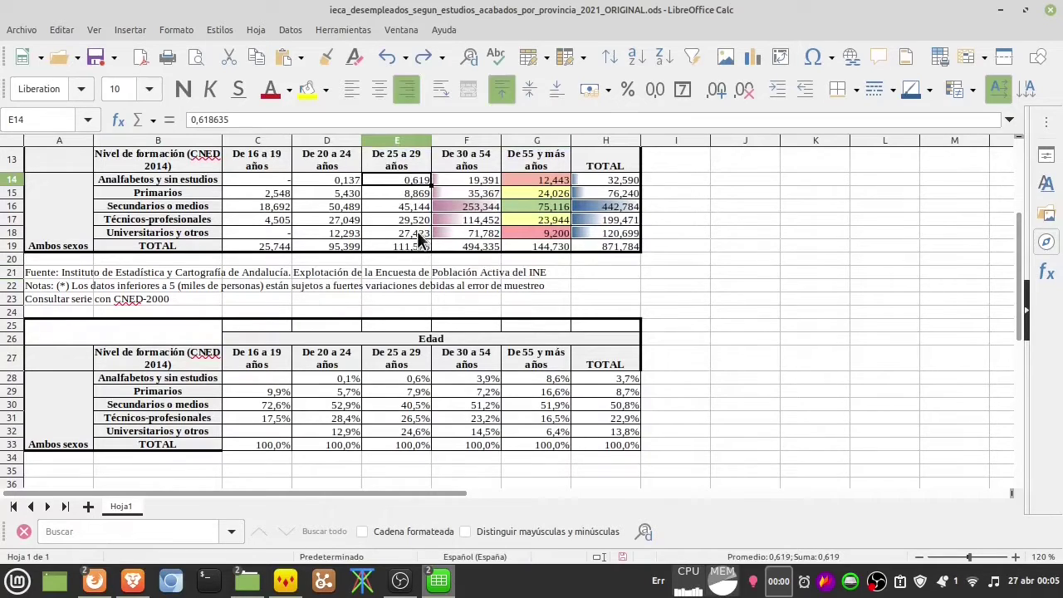
left_click(420, 238, "shift")
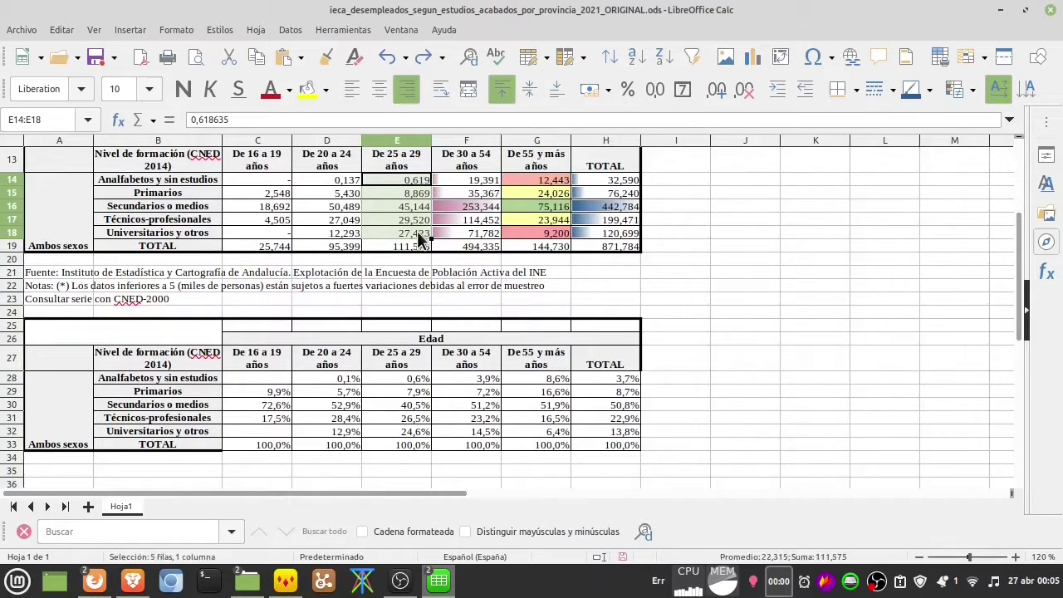
left_click(181, 30)
mouse_move(185, 33)
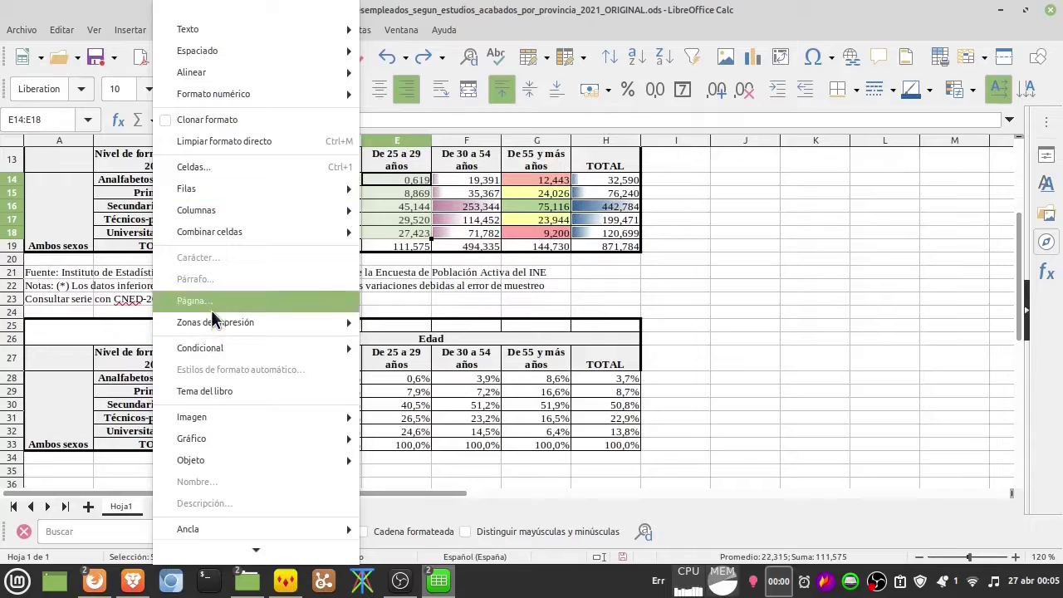
mouse_move(321, 352)
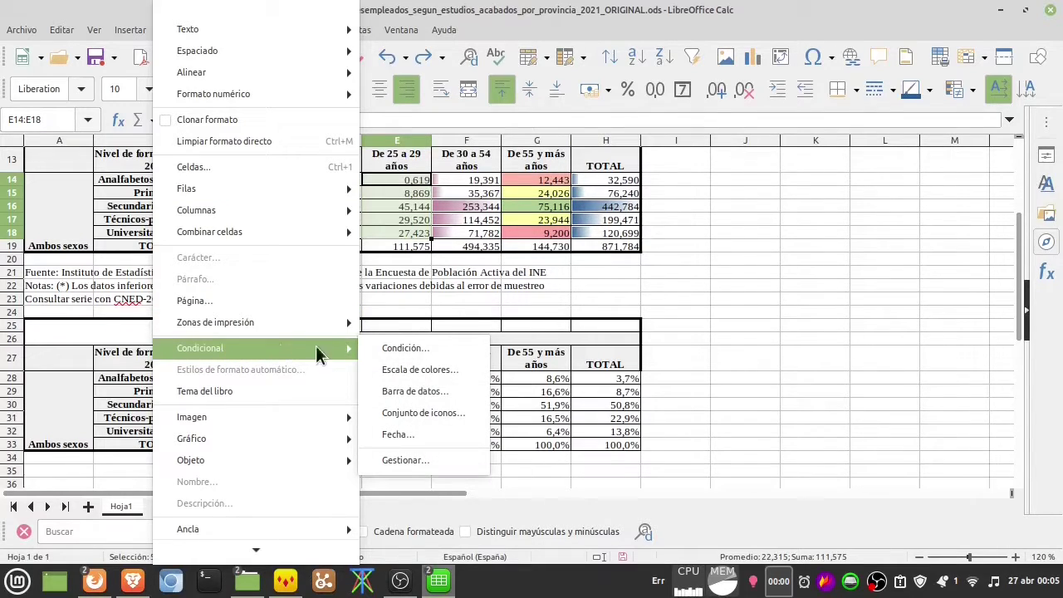
left_click(395, 352)
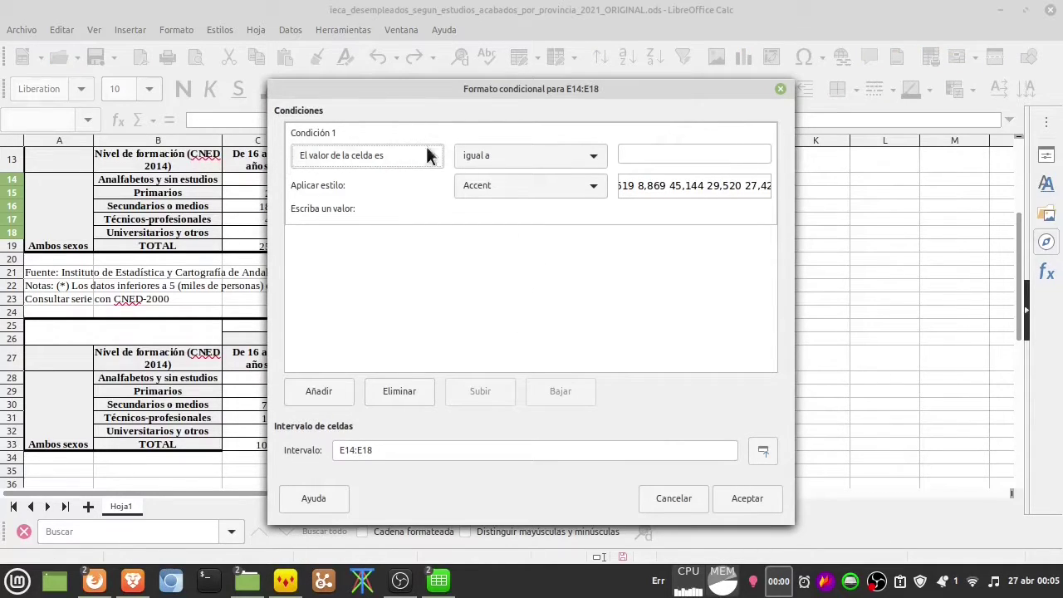
left_click_drag(404, 94, 621, 61)
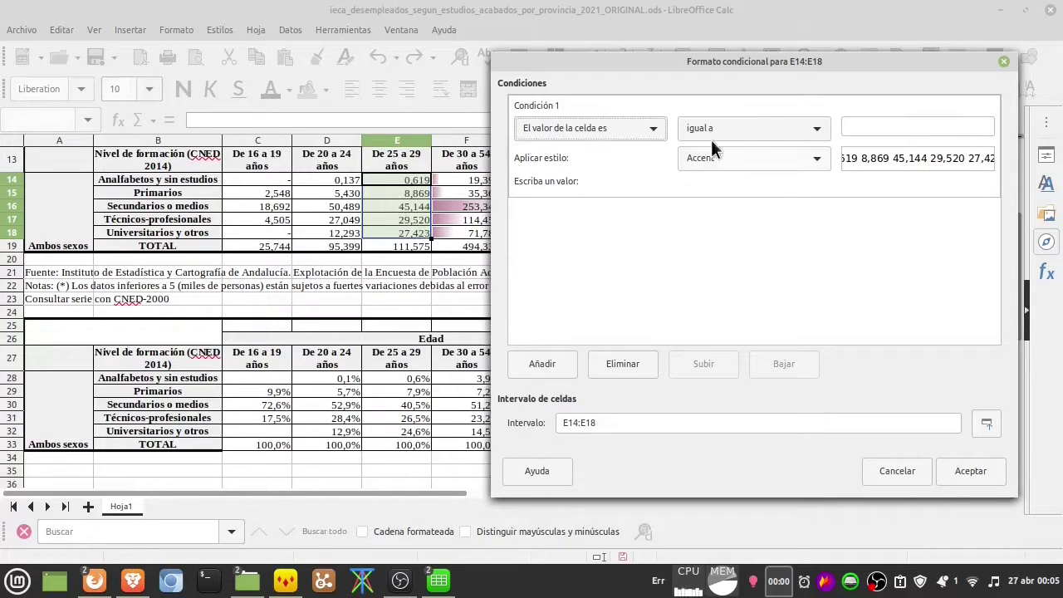
Set the rule to apply the Good style to cell values greater than 30 (mayor que), and apply it to E14:E18.
left_click(815, 126)
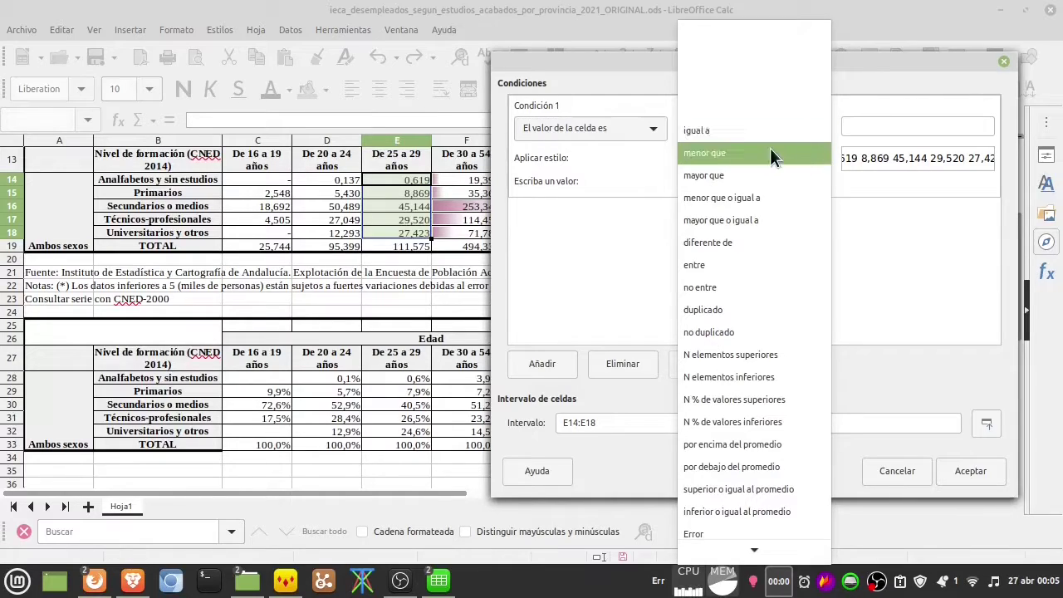
left_click(729, 175)
left_click(899, 126)
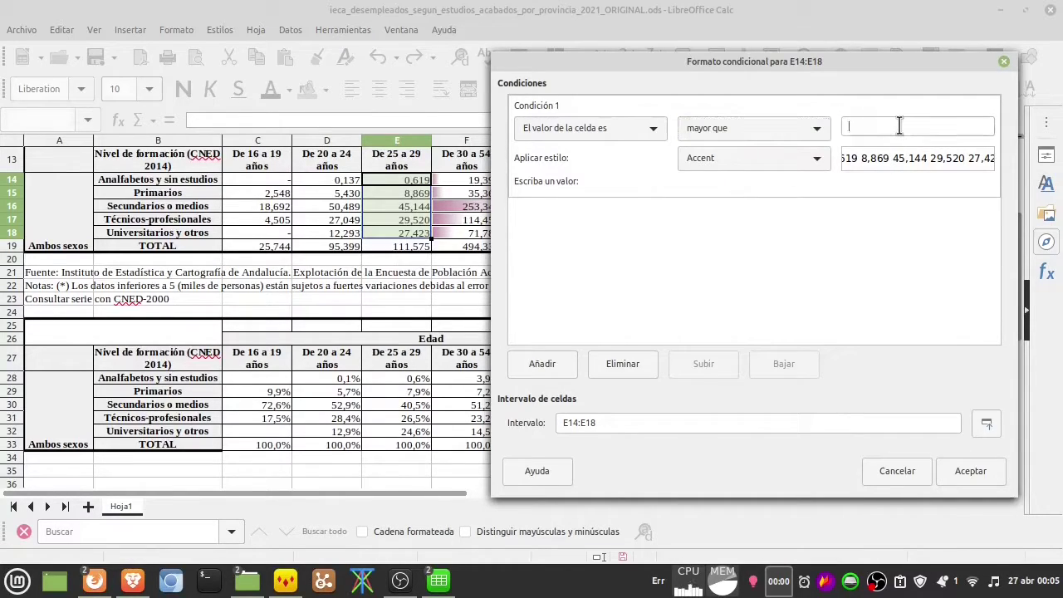
type("30")
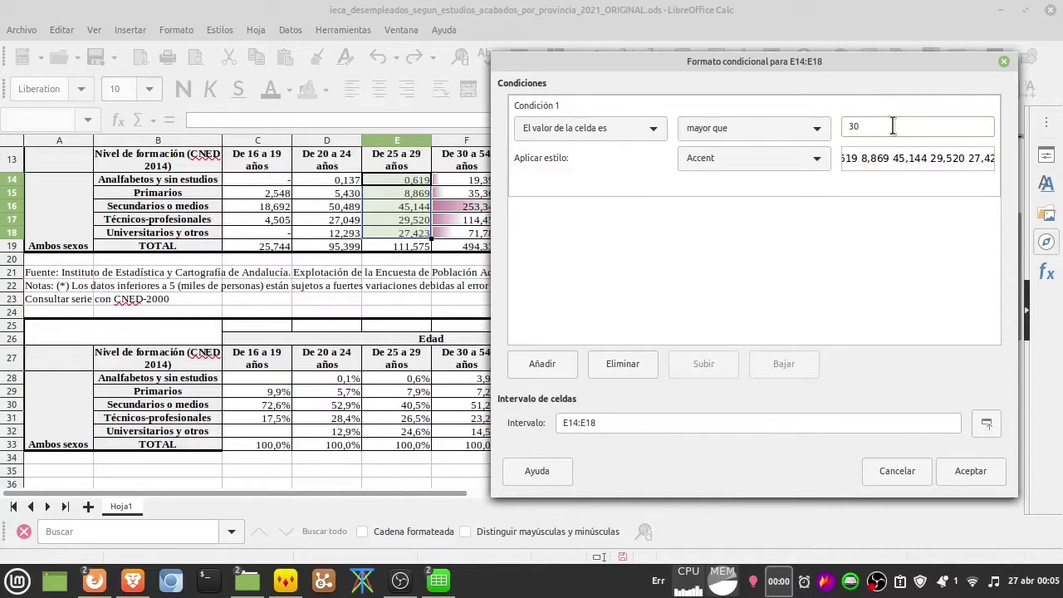
left_click(814, 160)
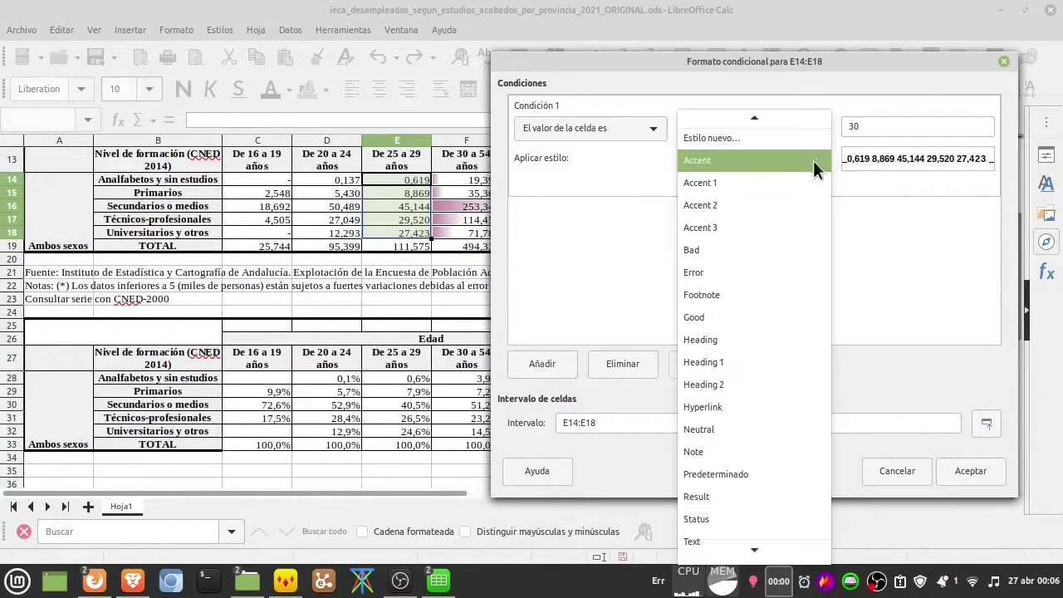
left_click(730, 314)
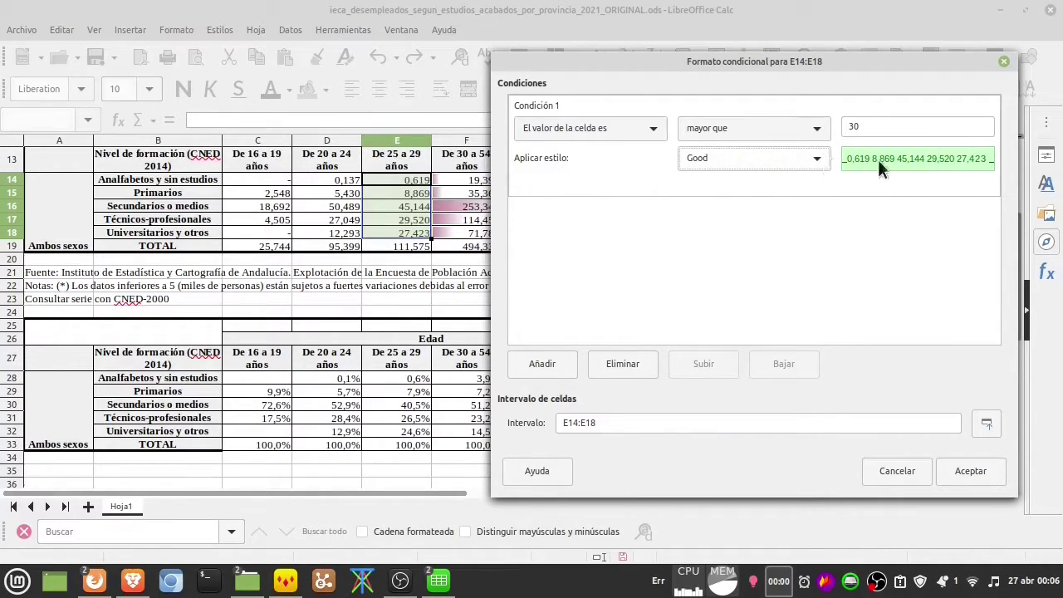
left_click(971, 471)
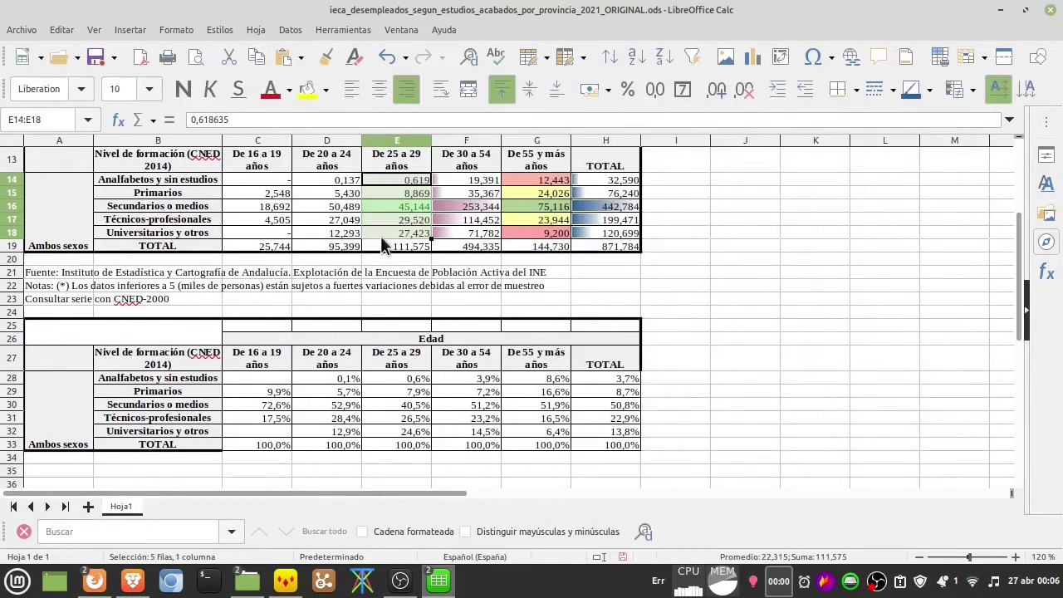
left_click(380, 236)
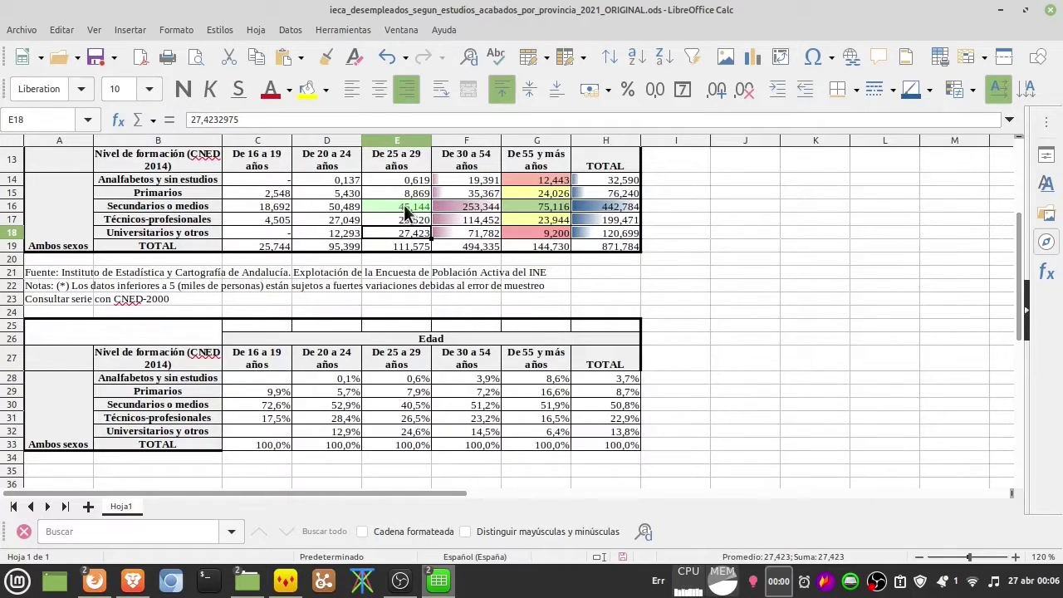
Open the conditional formatting conditions of the 25 to 29 age values in E14:E18 for editing.
left_click(404, 178)
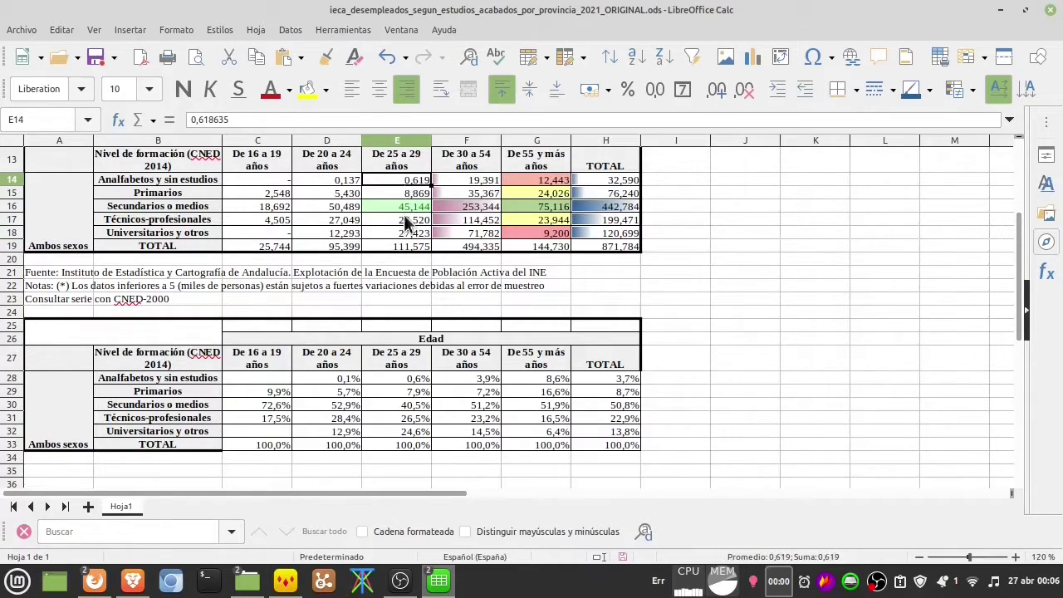
left_click(407, 236, "ctrl")
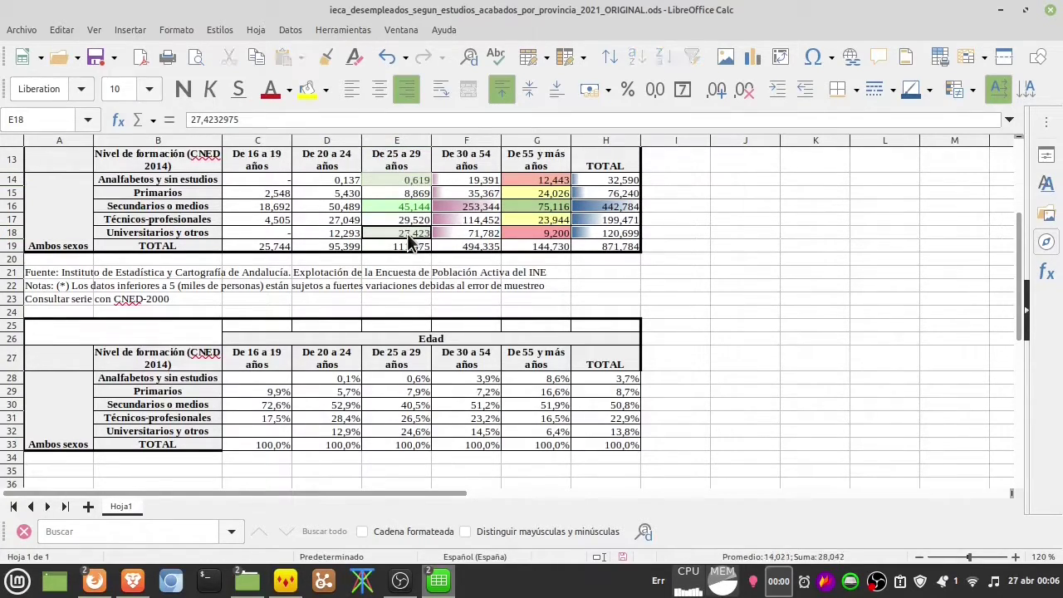
left_click(403, 176)
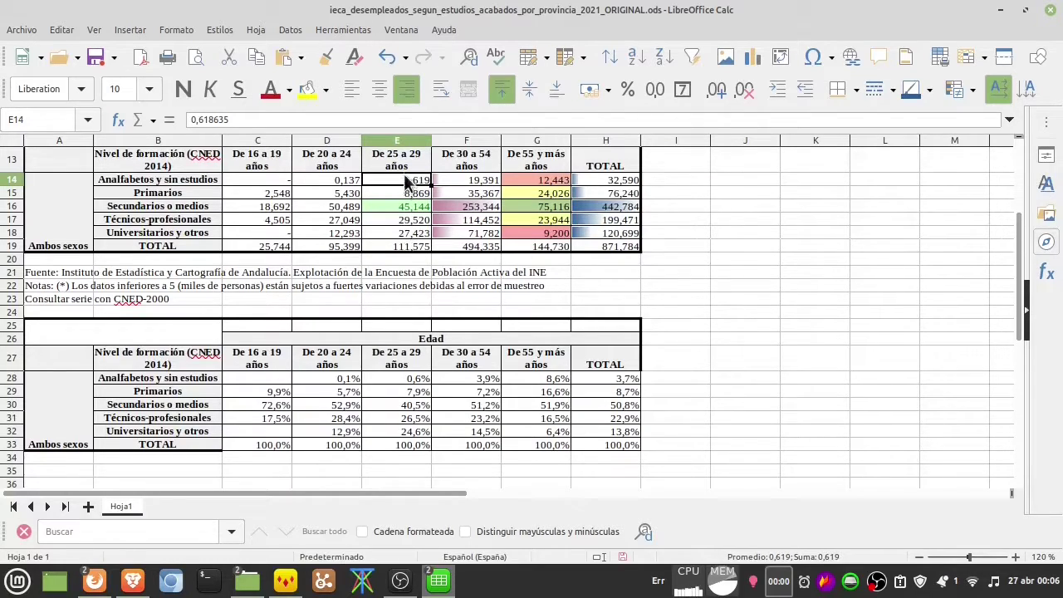
left_click(407, 236, "shift")
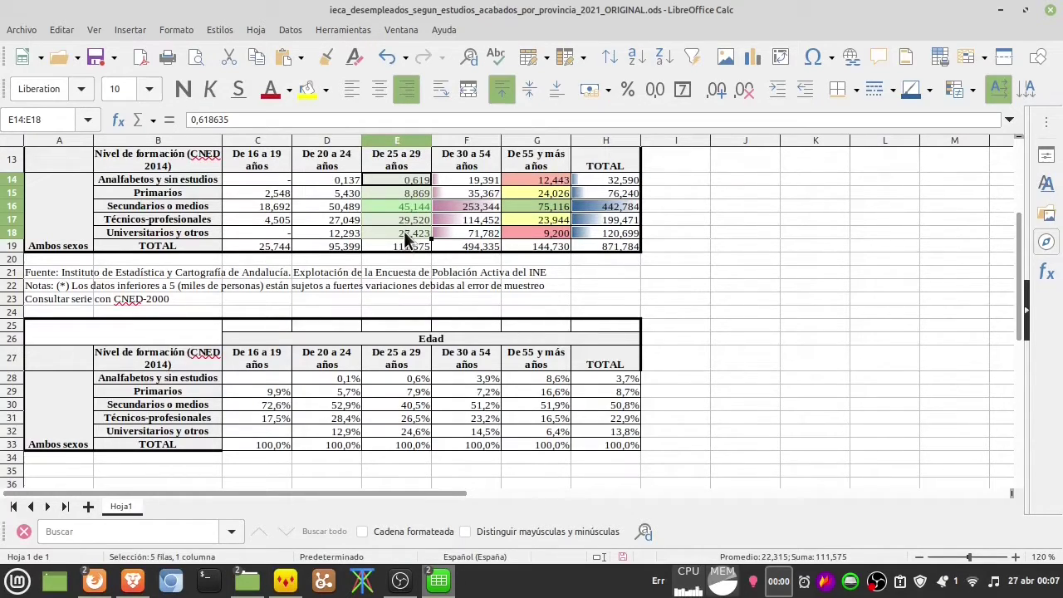
left_click(176, 30)
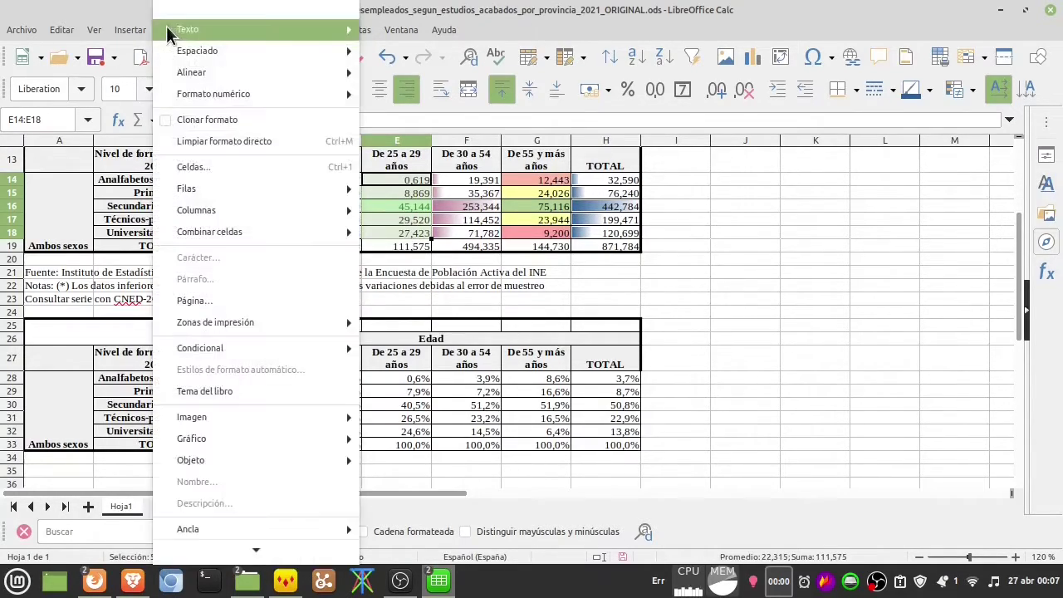
mouse_move(169, 36)
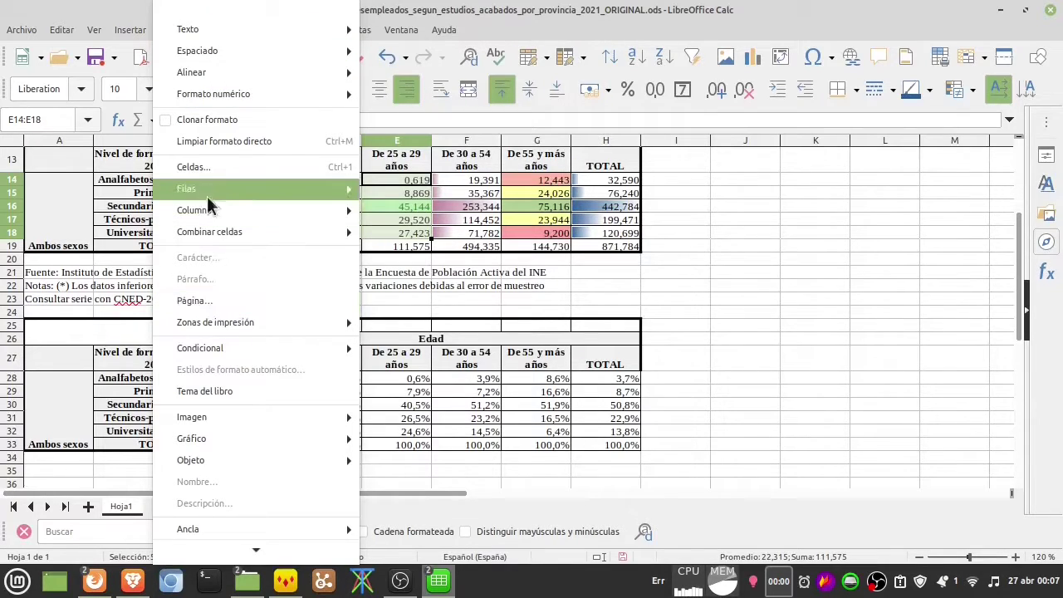
mouse_move(223, 346)
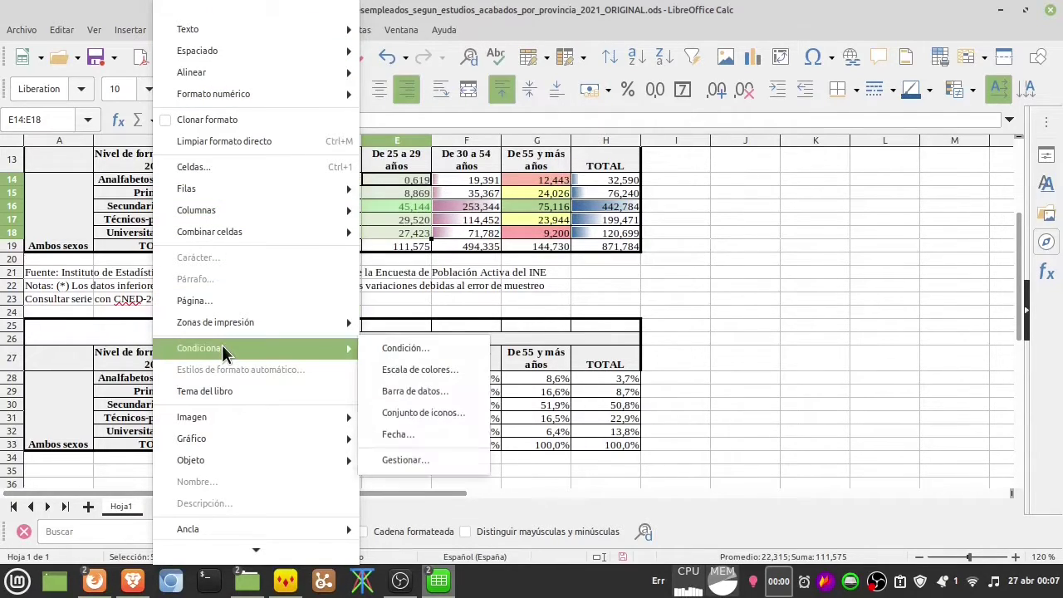
left_click(398, 352)
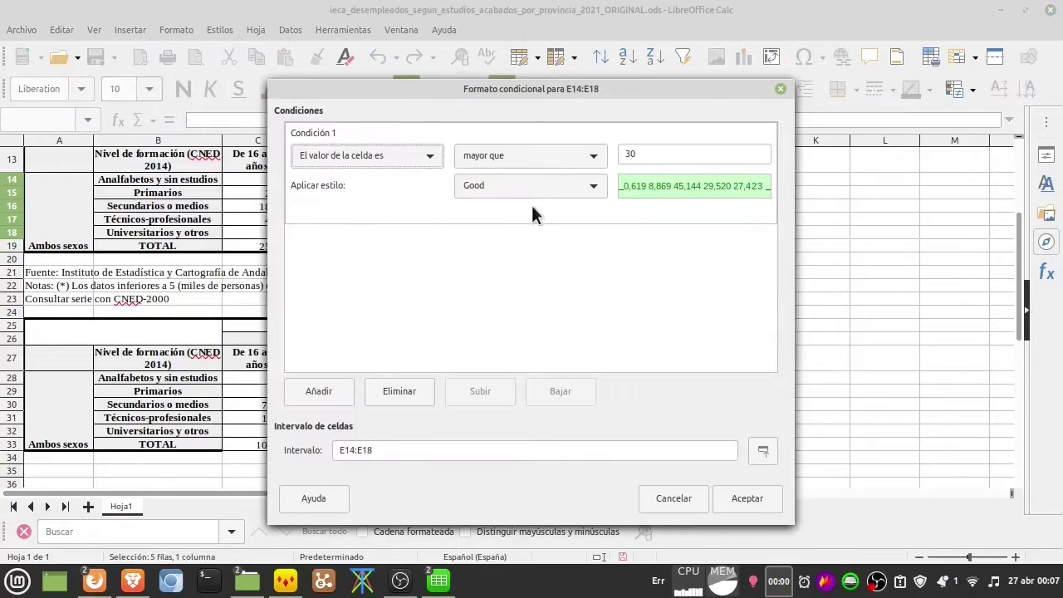
Add a second condition that applies the Bad style to cell values less than 10 (menor que), and apply it to E14:E18.
left_click(320, 391)
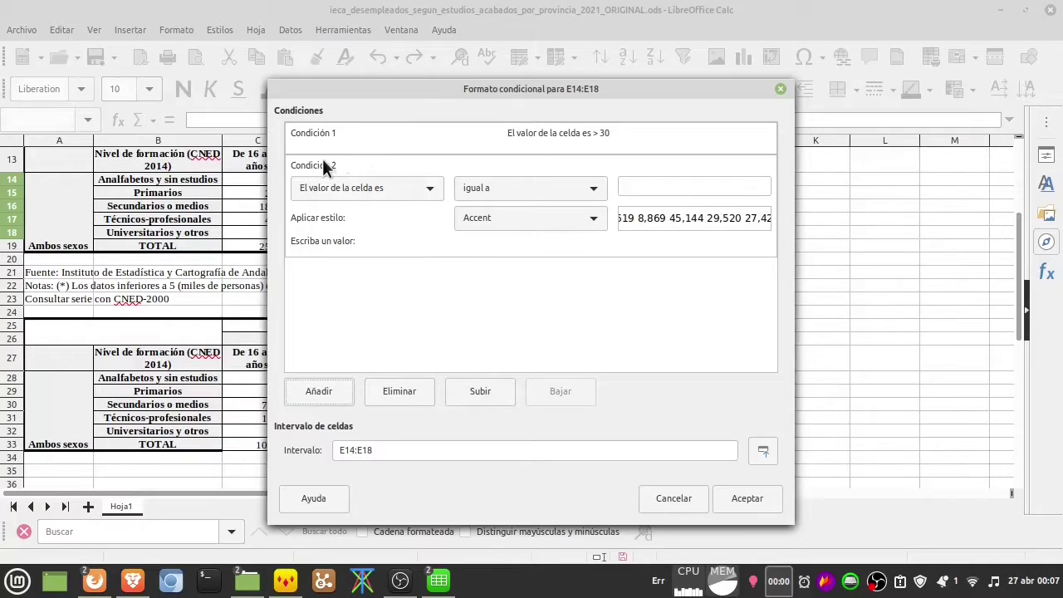
left_click(590, 186)
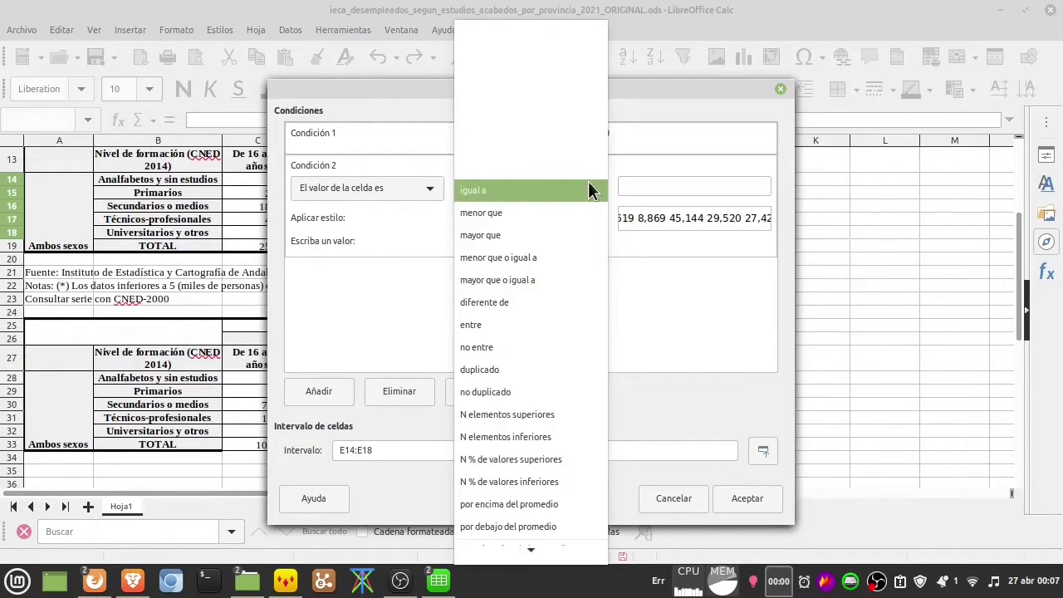
left_click(548, 214)
left_click(644, 187)
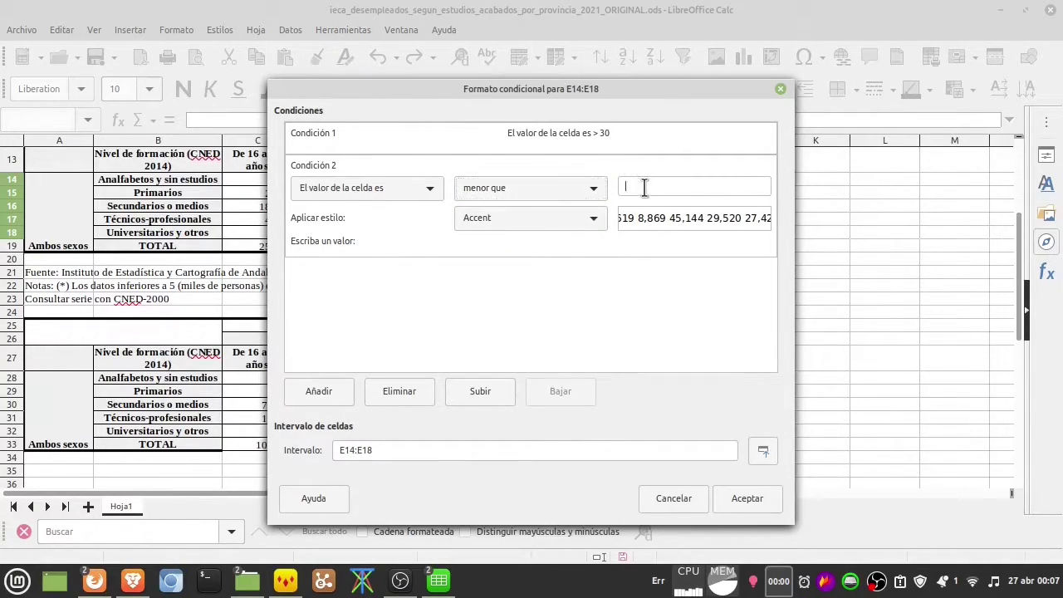
type("10")
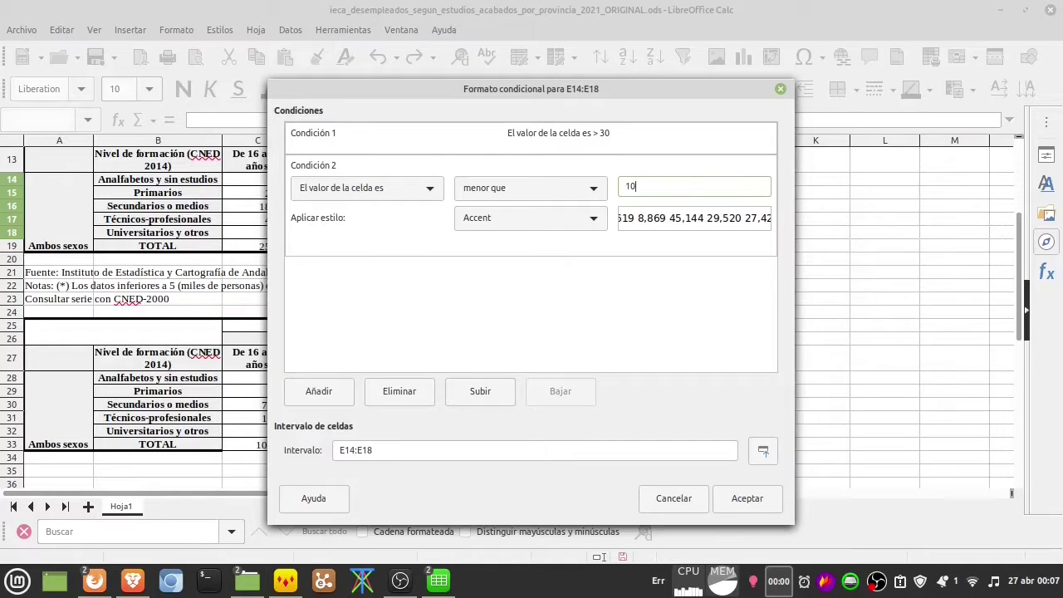
left_click(594, 217)
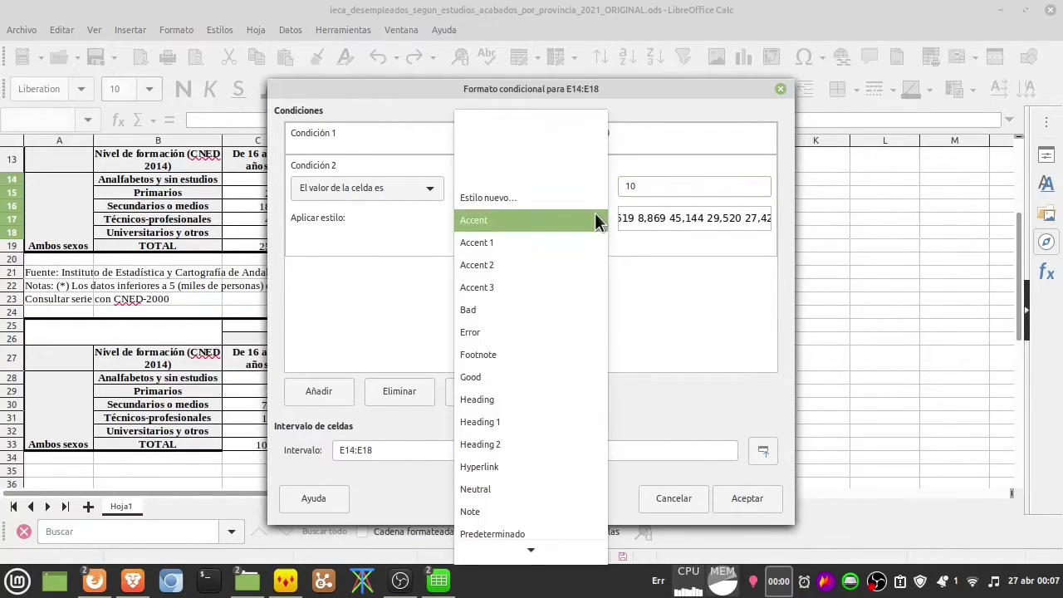
left_click(567, 310)
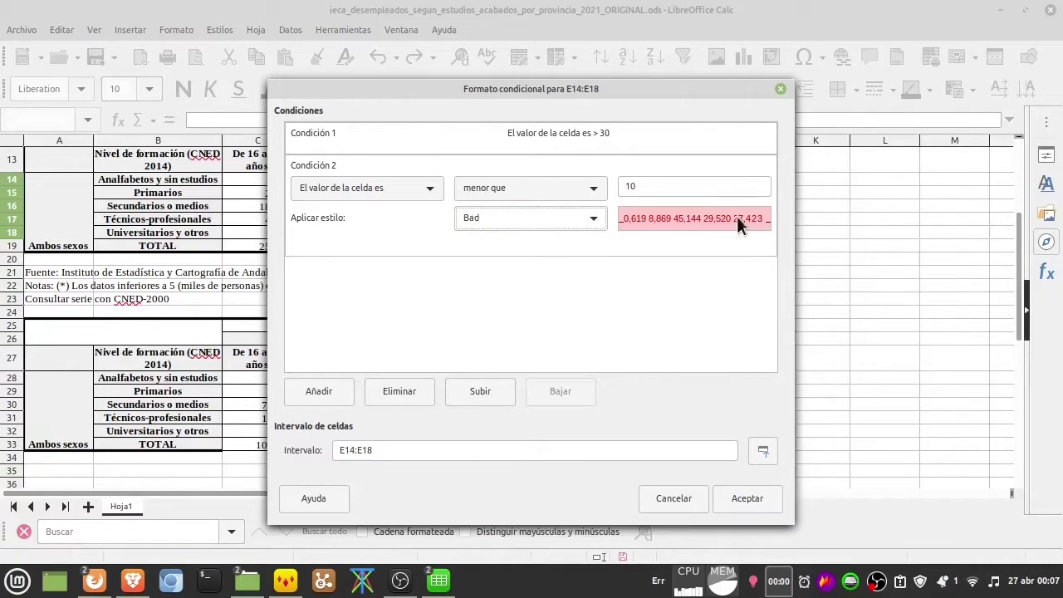
left_click(739, 496)
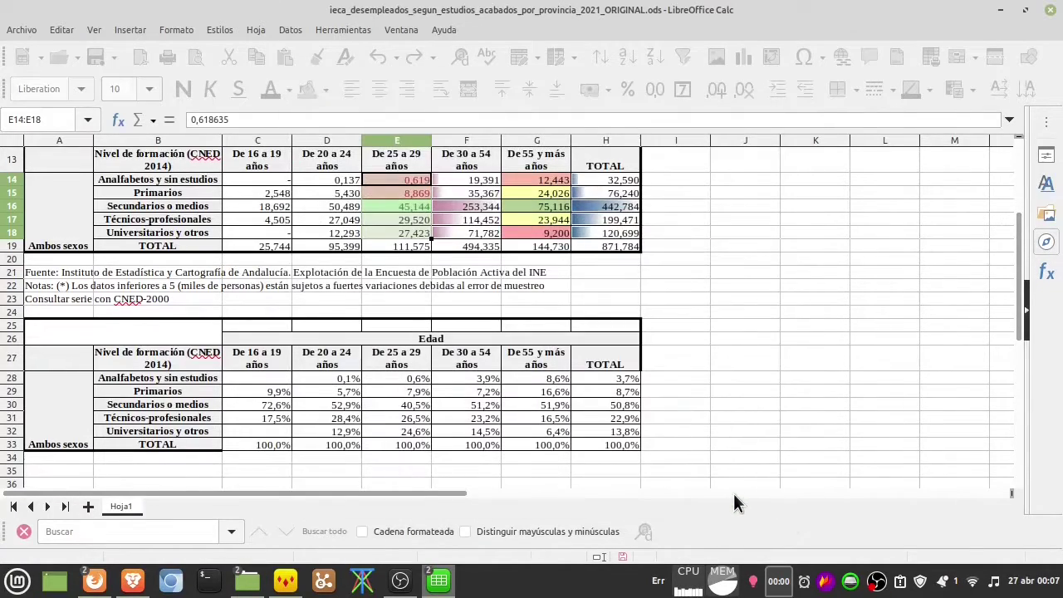
left_click_drag(474, 285, 455, 271)
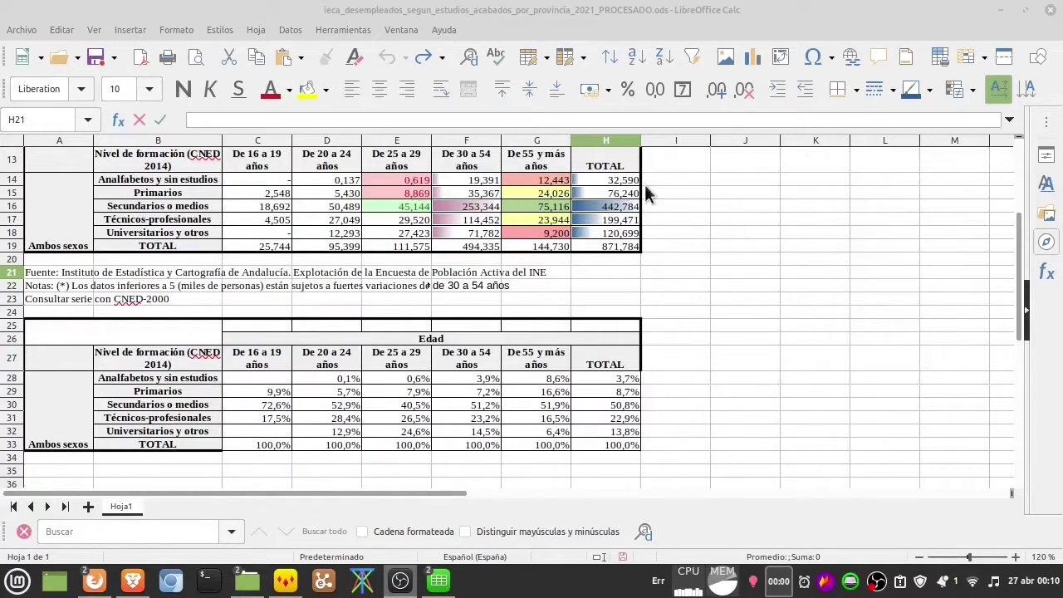
Remove the E14:E18 conditional format through the conditional formatting manager, keeping the column visible beside the dialog.
left_click(403, 177)
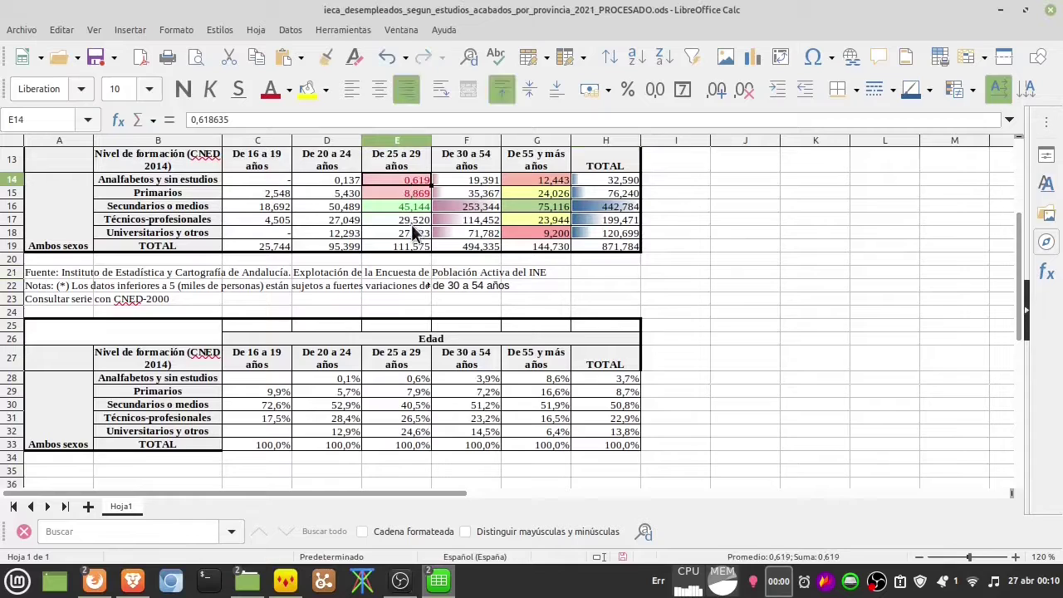
left_click(414, 228, "shift")
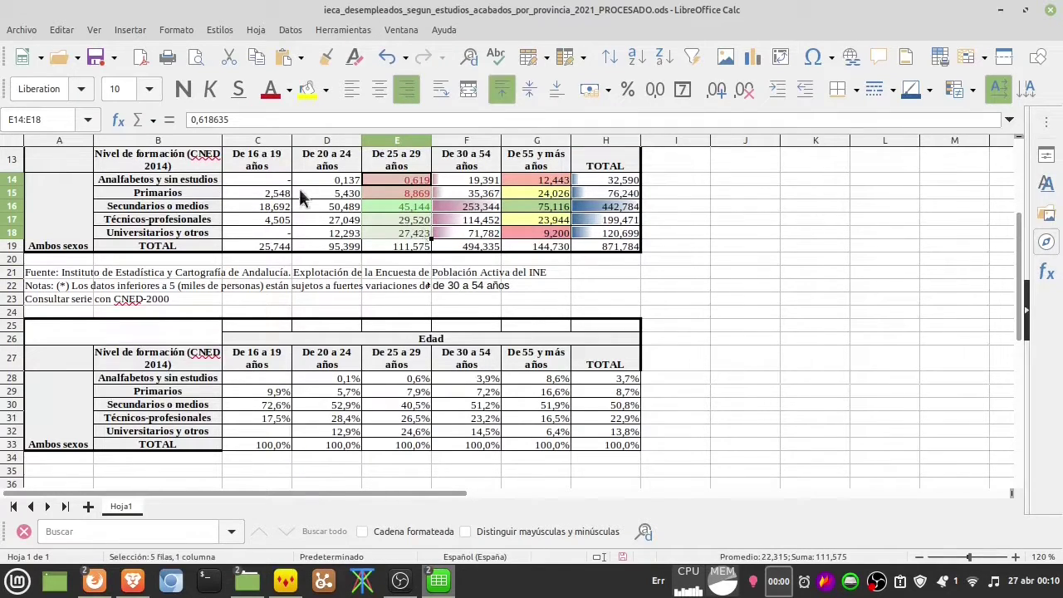
left_click(173, 31)
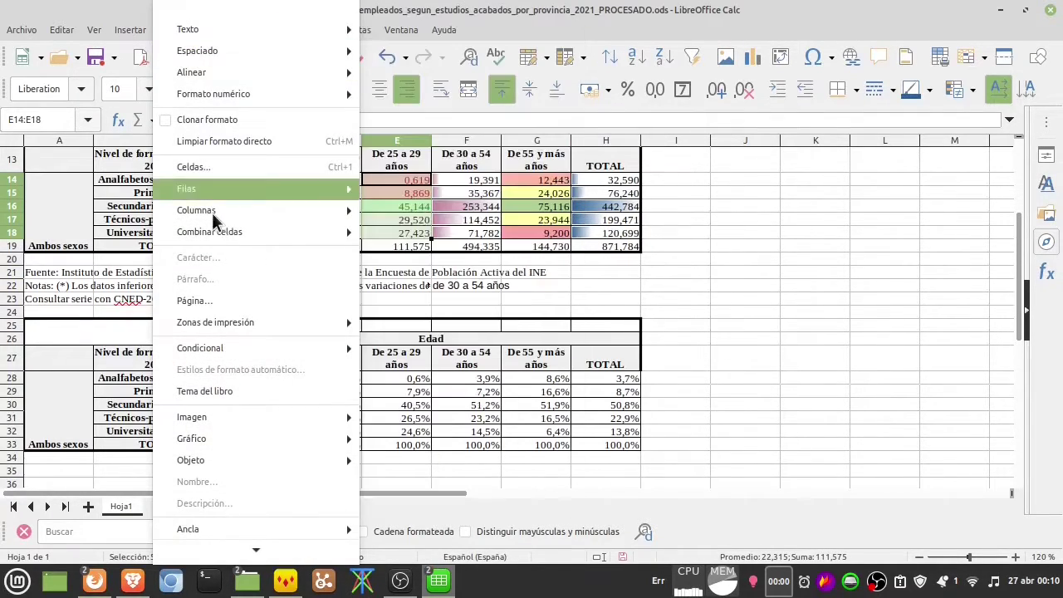
mouse_move(233, 351)
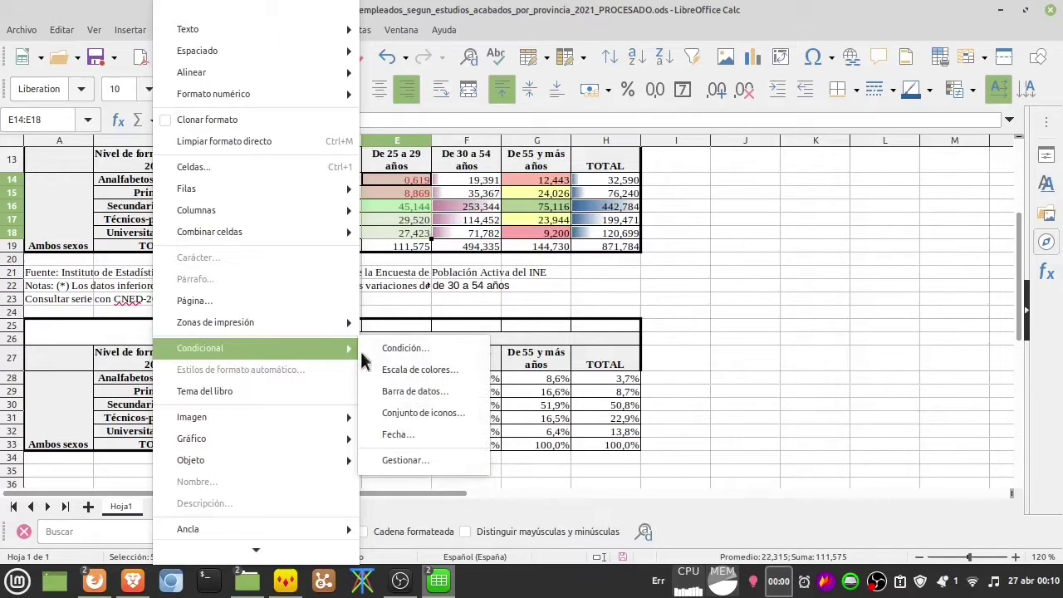
left_click(413, 461)
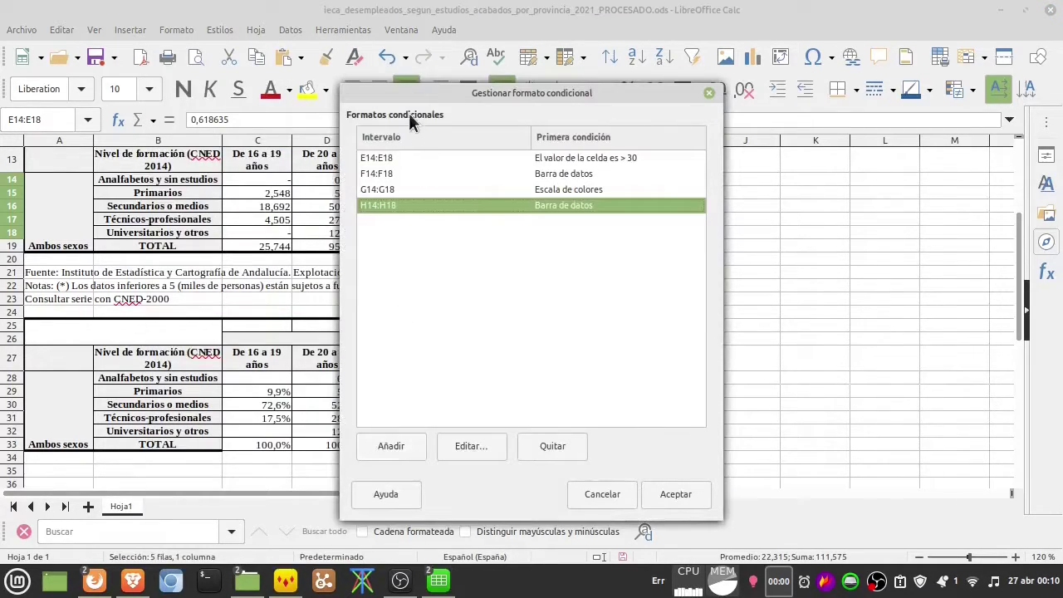
left_click_drag(404, 91, 624, 81)
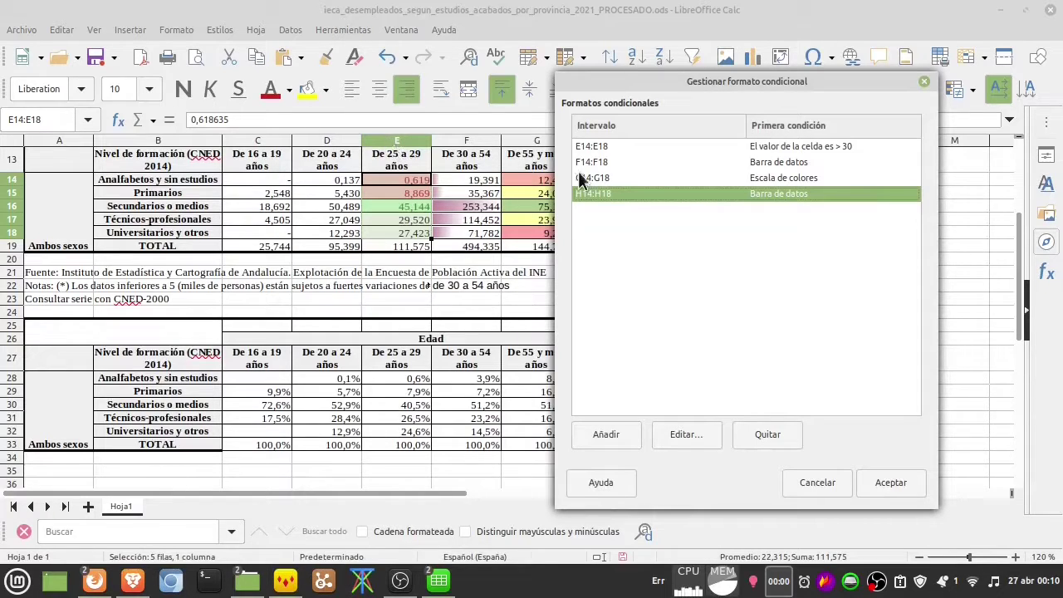
left_click(591, 146)
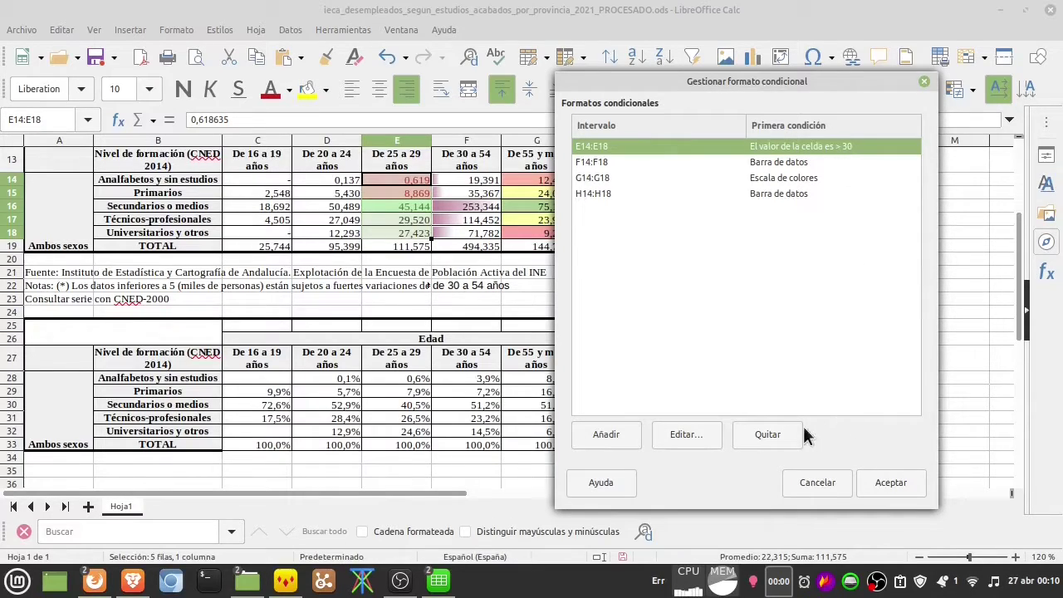
left_click(767, 434)
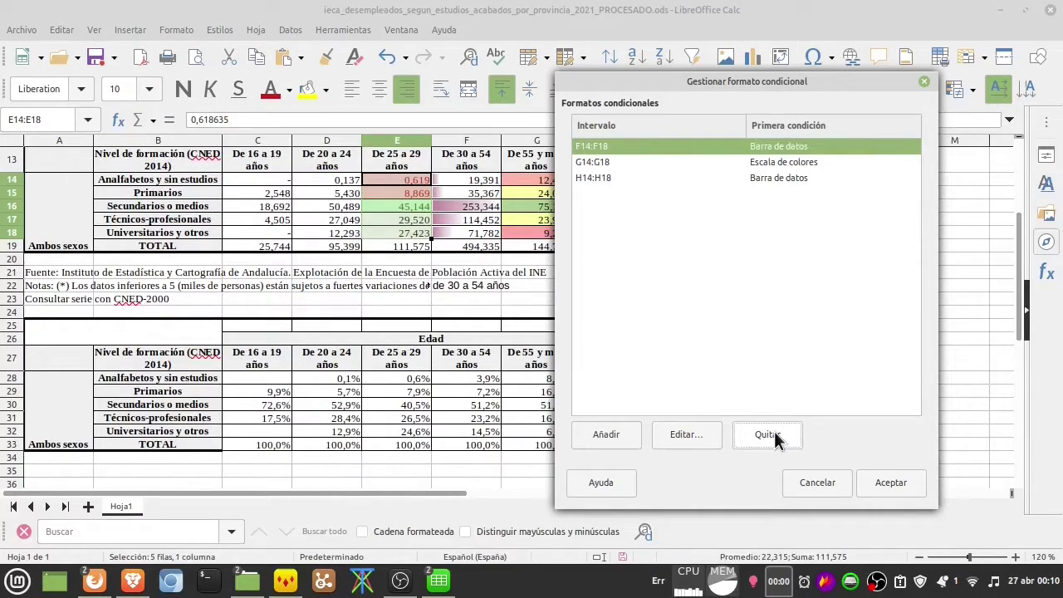
left_click(903, 480)
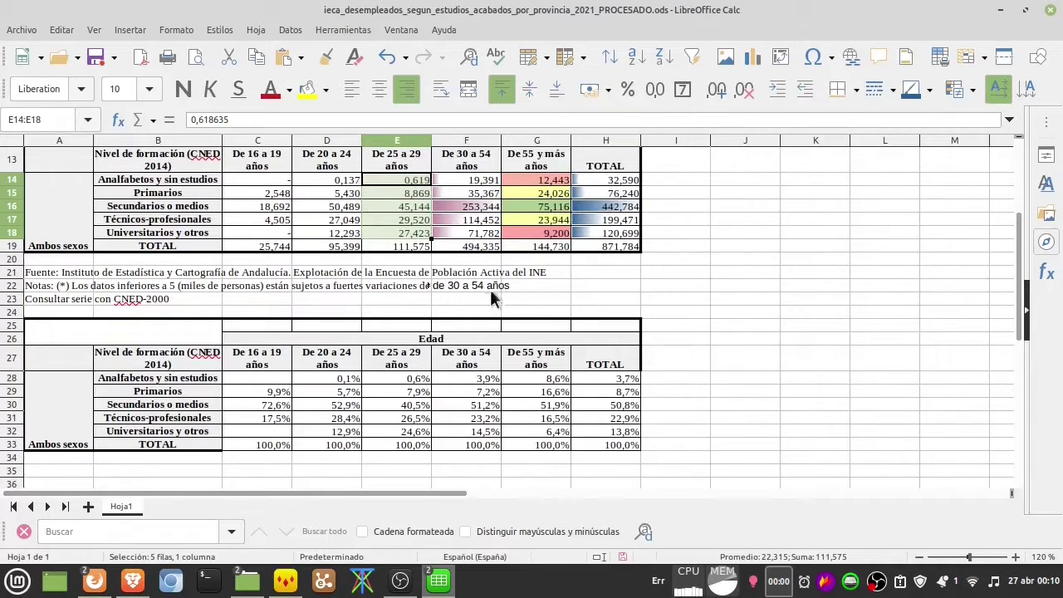
left_click(437, 284)
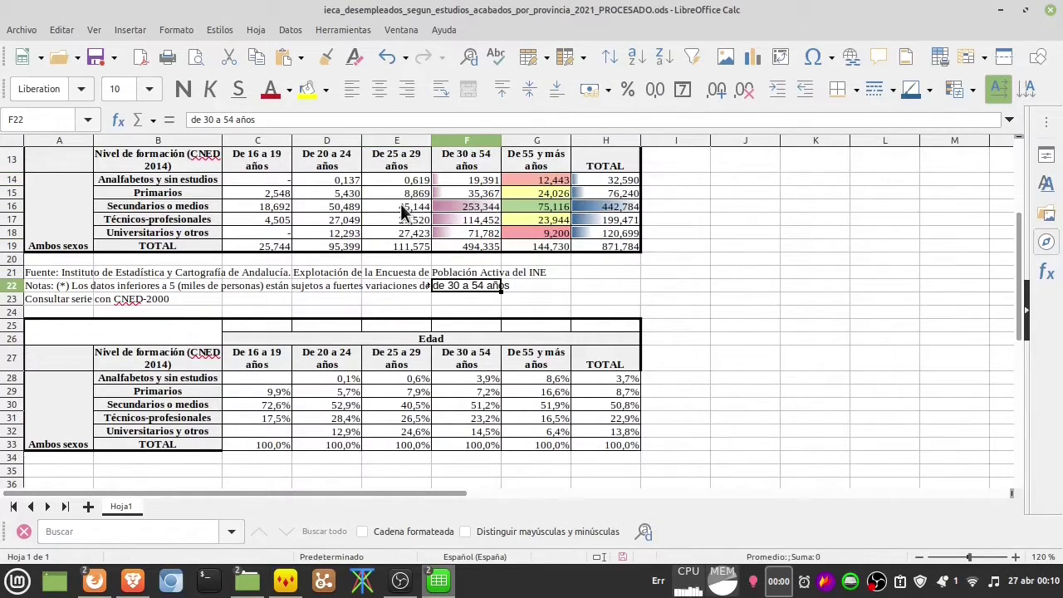
Clear the direct formatting of the 55 and over age values in G14:G18 to remove their colour scale.
left_click(536, 177)
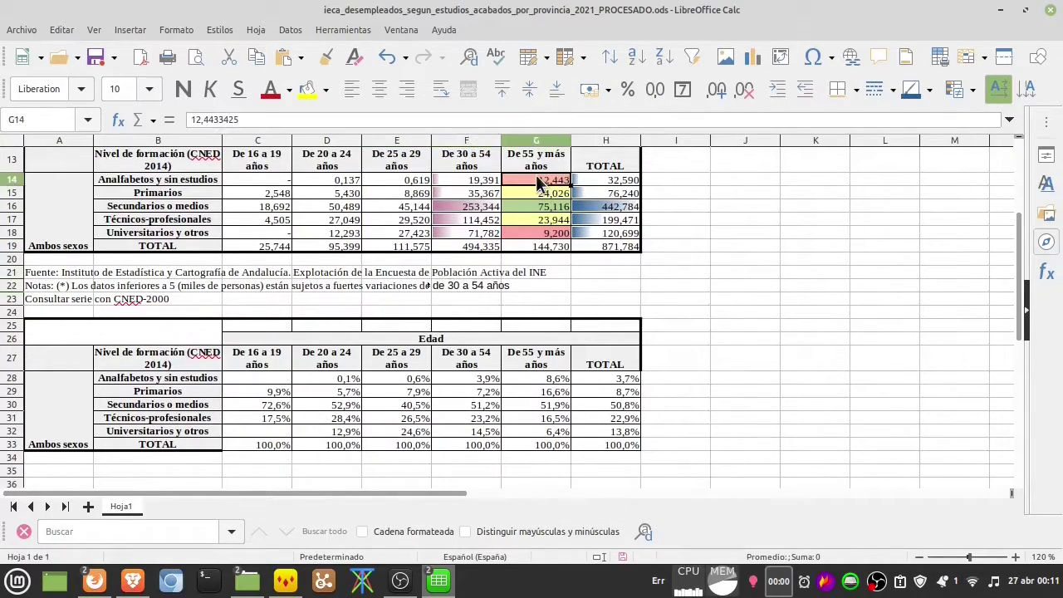
left_click(539, 232, "shift")
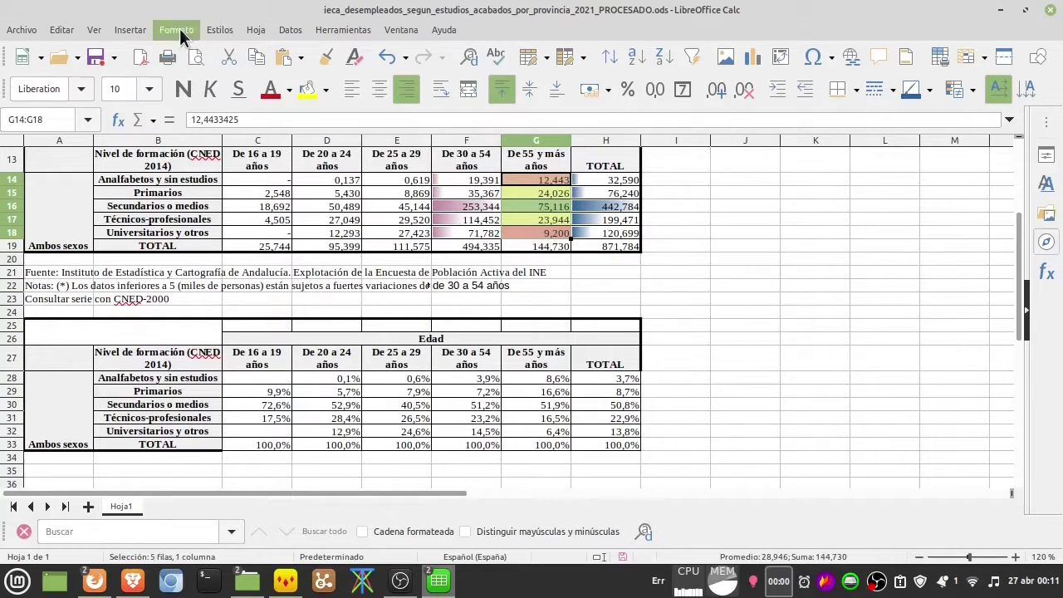
left_click(177, 29)
left_click(222, 142)
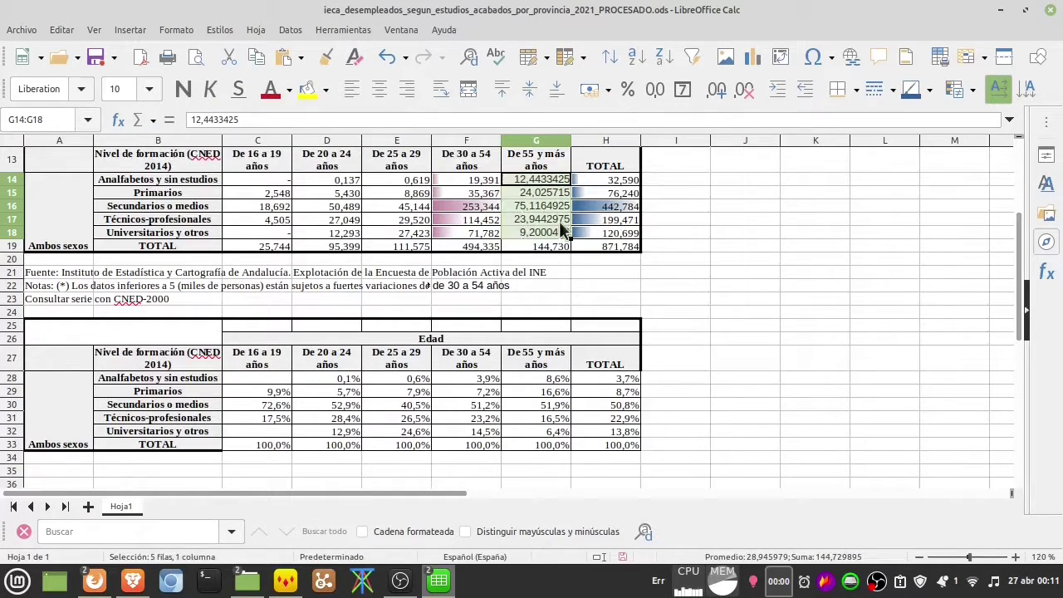
Copy the 25 to 29 age cells E14:E19, including the total, as the formatting source.
left_click(393, 176)
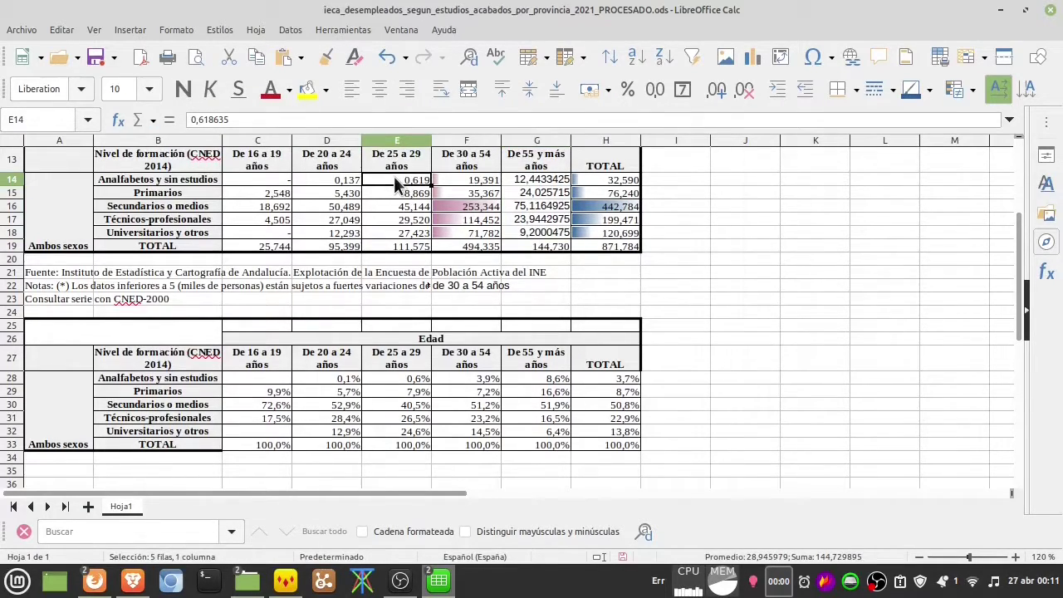
left_click(399, 241, "shift")
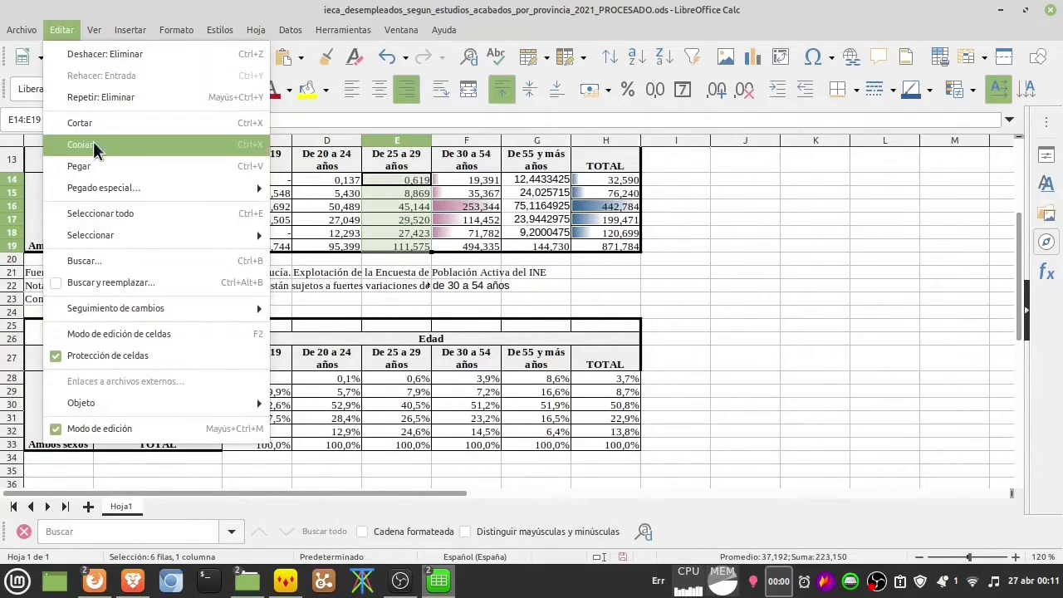
left_click(96, 154)
Paste only the formats (Formatos) of the copied cells onto the 55 and over age cells G14:G19, excluding text, numbers and dates.
left_click(534, 177)
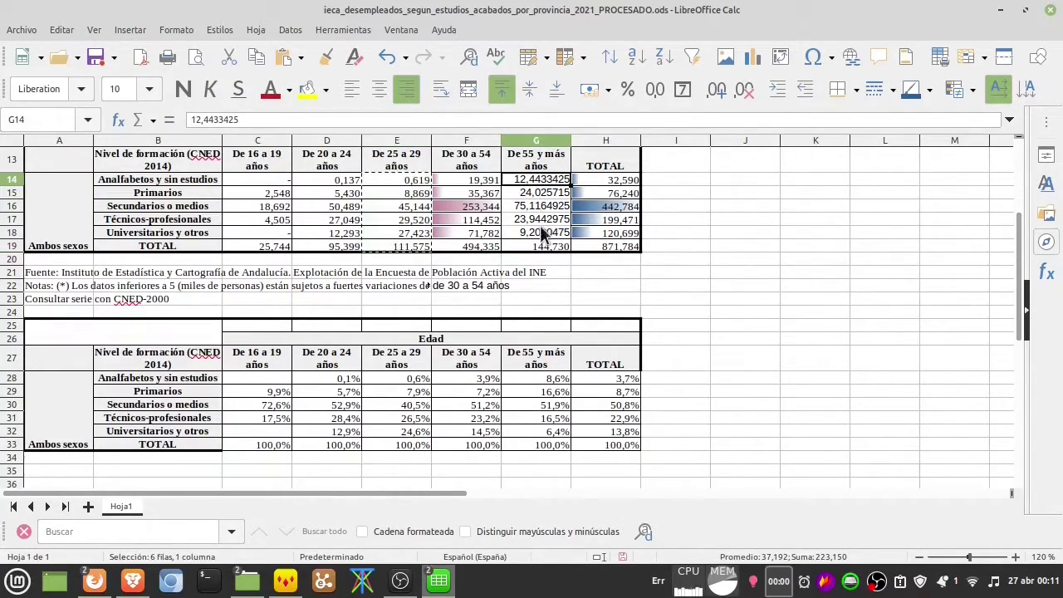
left_click(540, 244, "shift")
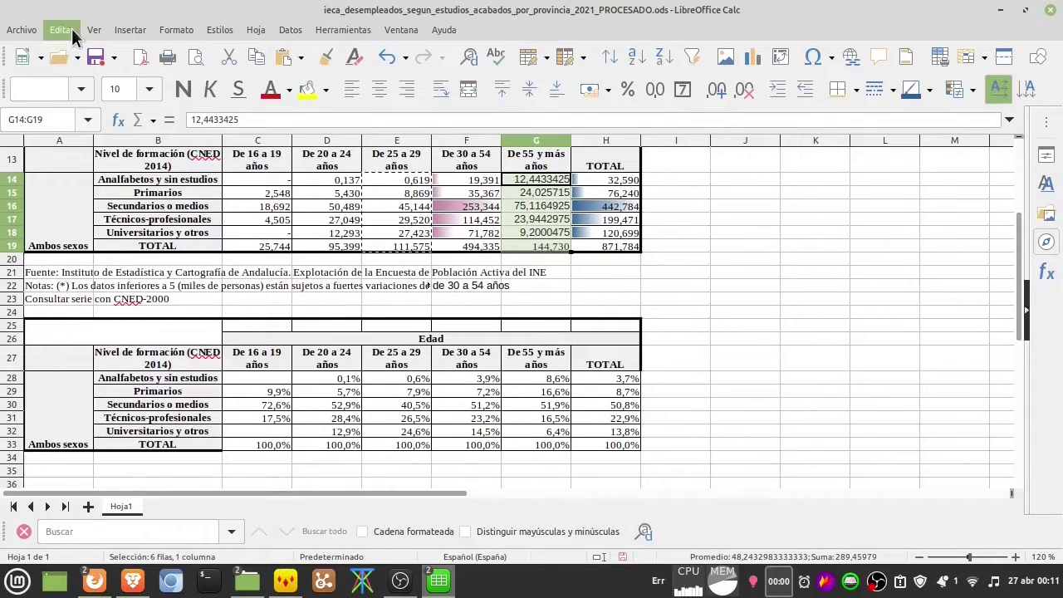
left_click(66, 29)
mouse_move(126, 190)
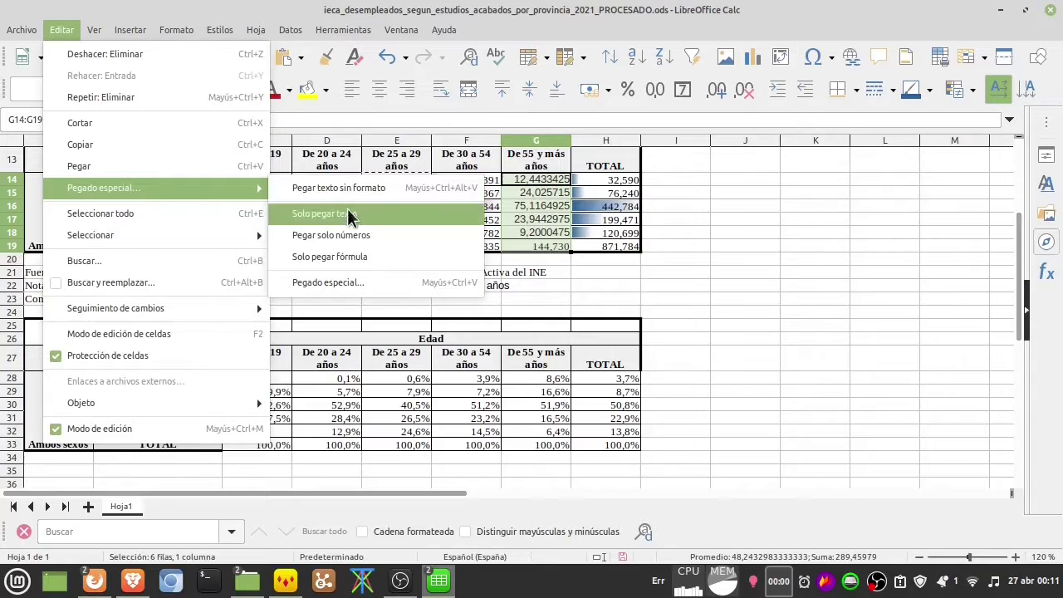
left_click(345, 283)
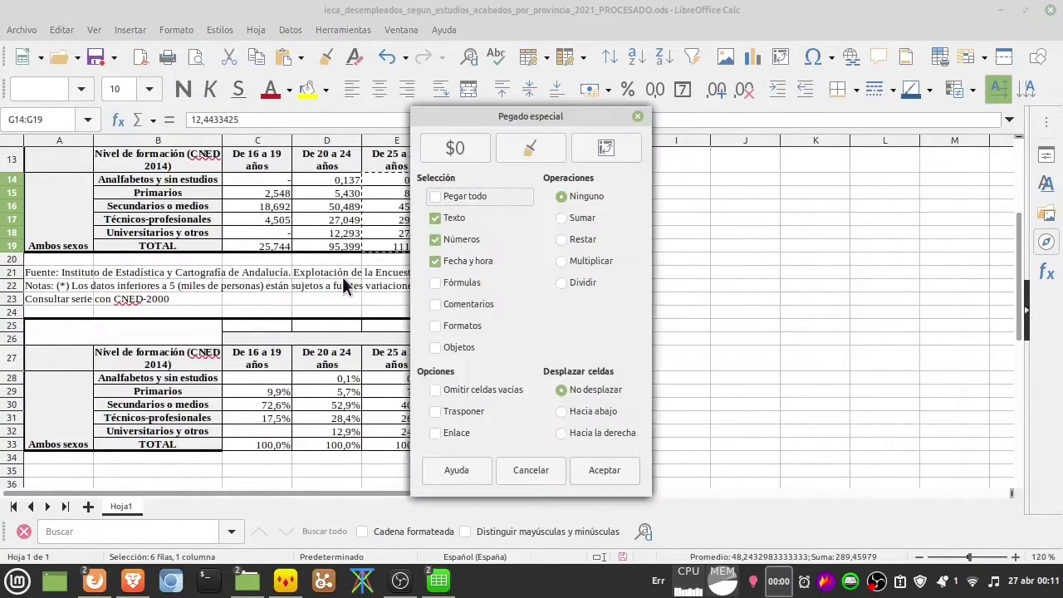
left_click(436, 218)
left_click(434, 240)
left_click(434, 261)
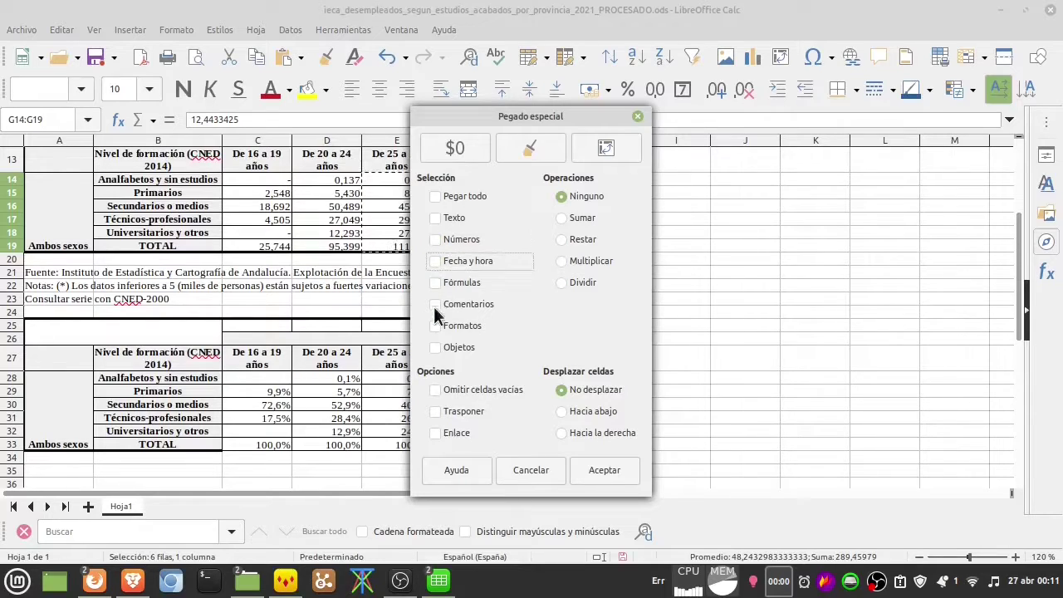
left_click(434, 325)
left_click(604, 470)
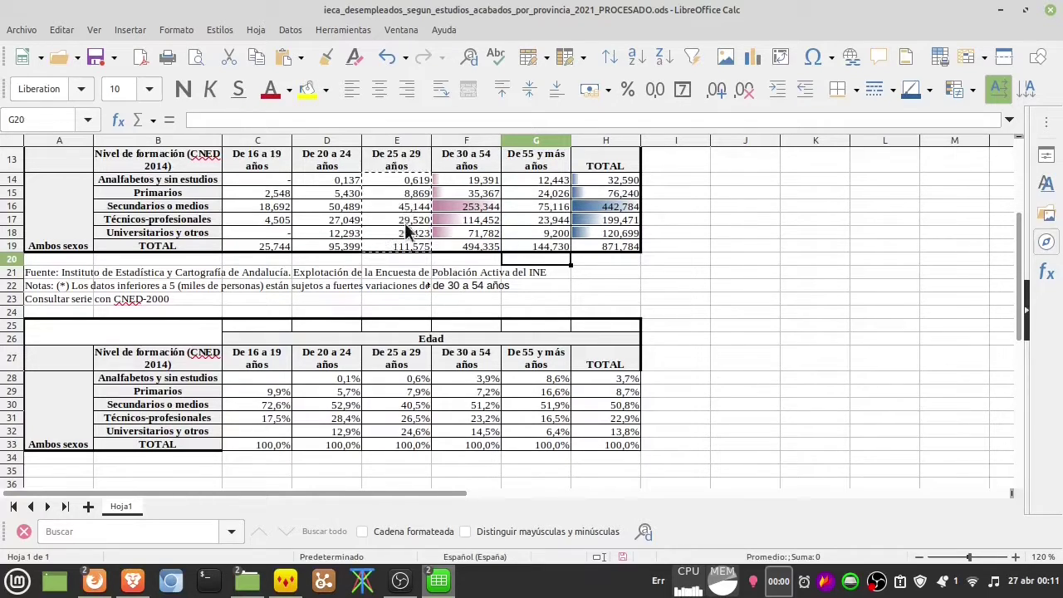
left_click(615, 271)
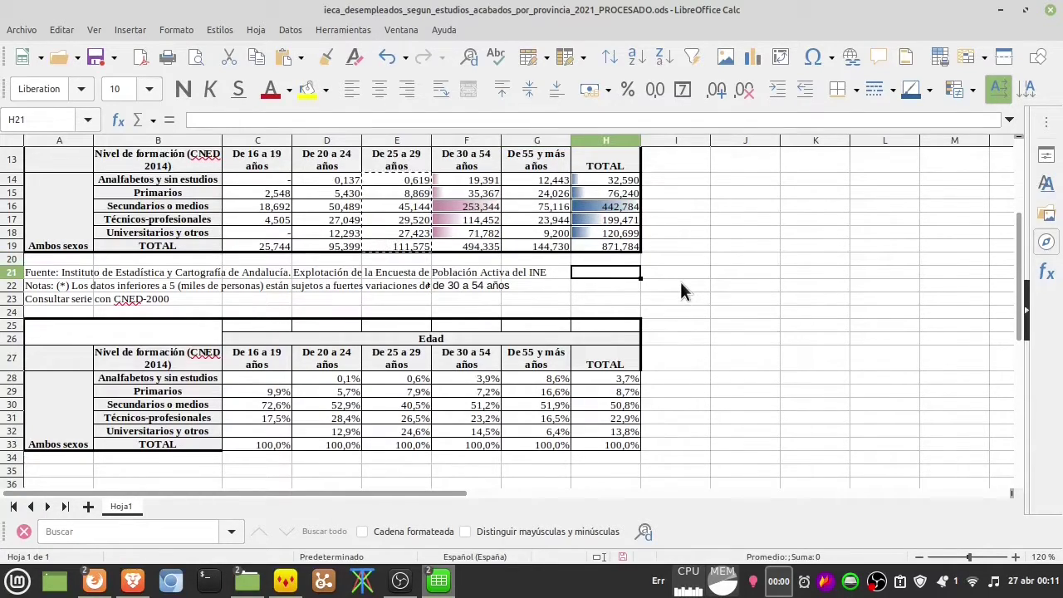